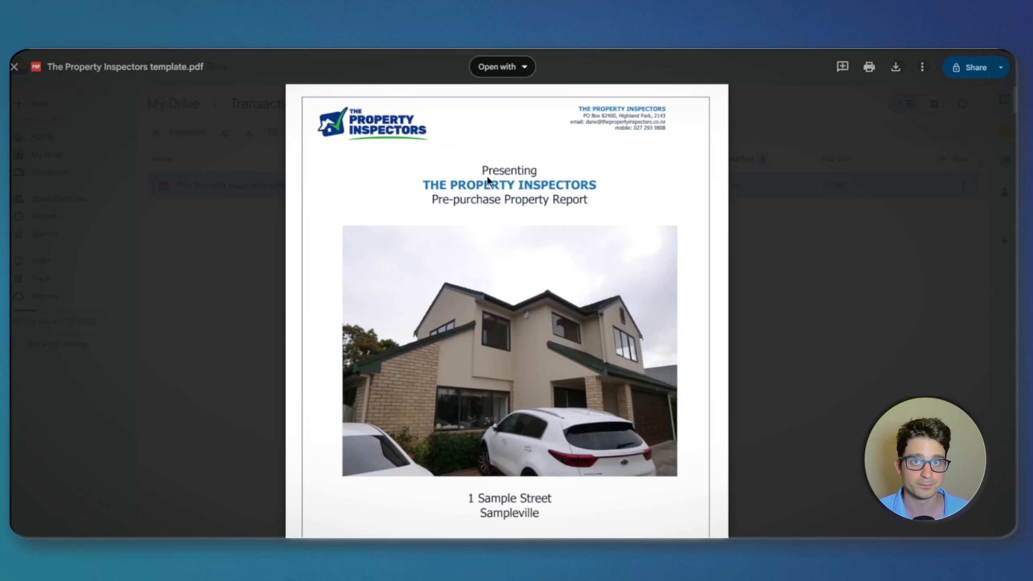
Step: Examine the sample property report, then the ID, property address and available status options in the Transactions sheet of the Real Estate Client Portal spreadsheet
{"action": "scroll", "coordinate": [467, 359], "scroll_direction": "down", "scroll_amount": 5}
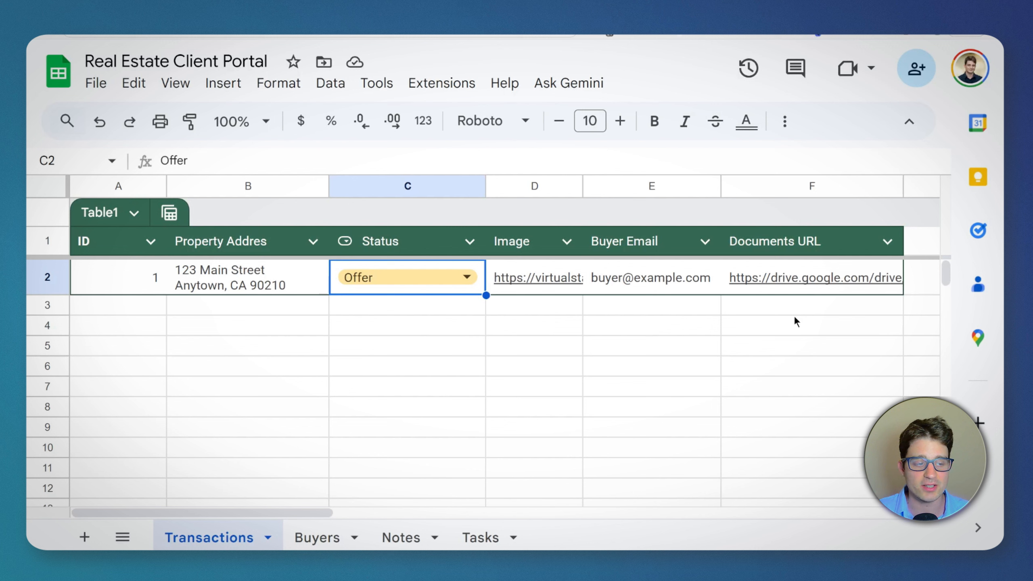
{"action": "left_click", "coordinate": [782, 334]}
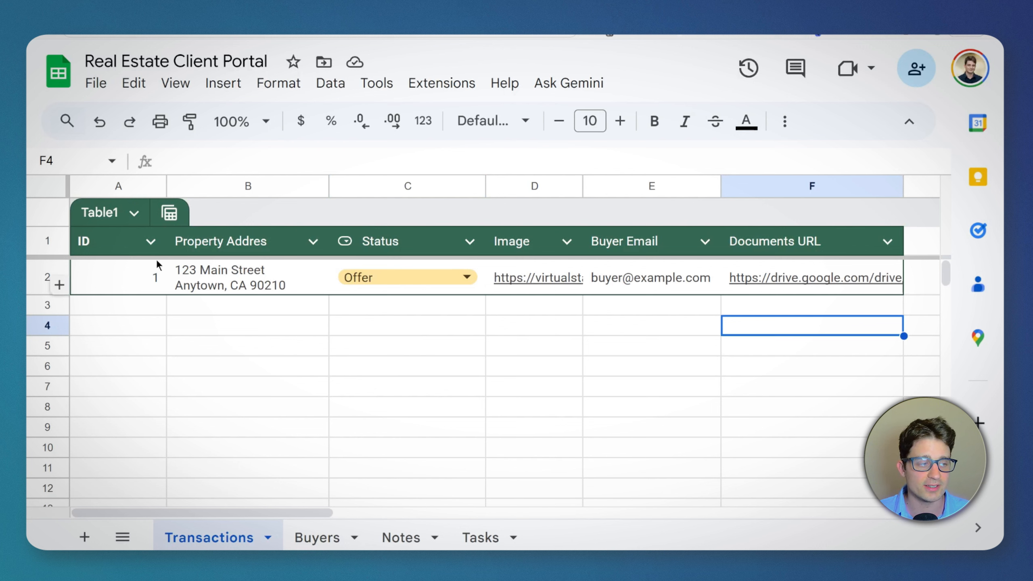
{"action": "left_click", "coordinate": [141, 279]}
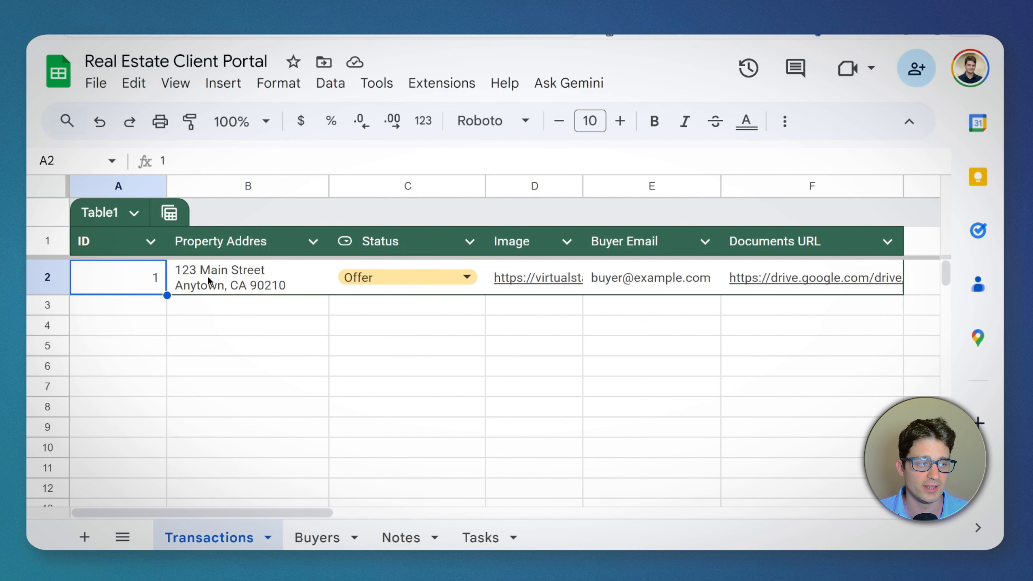
{"action": "left_click", "coordinate": [206, 275]}
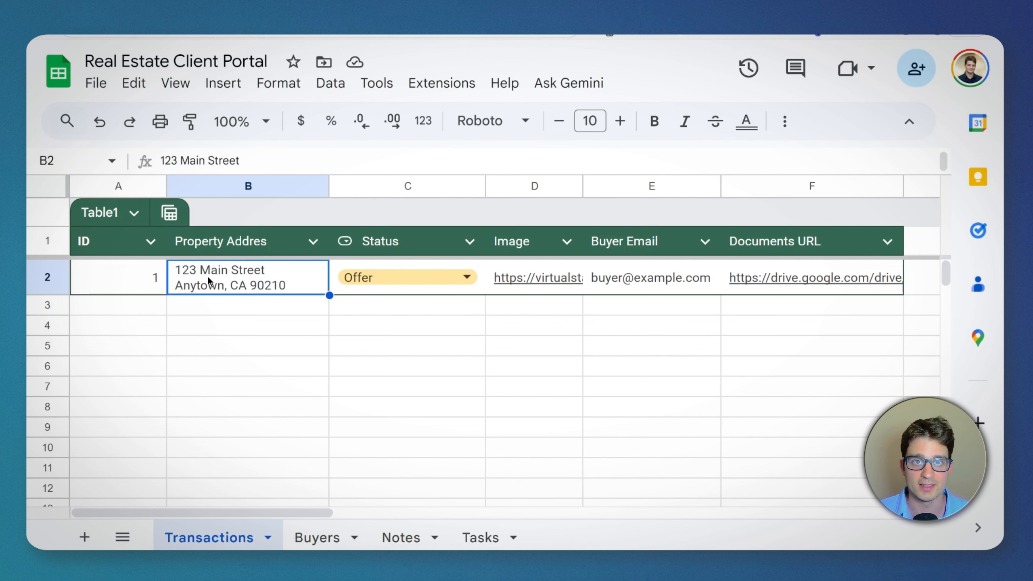
{"action": "left_click", "coordinate": [379, 278]}
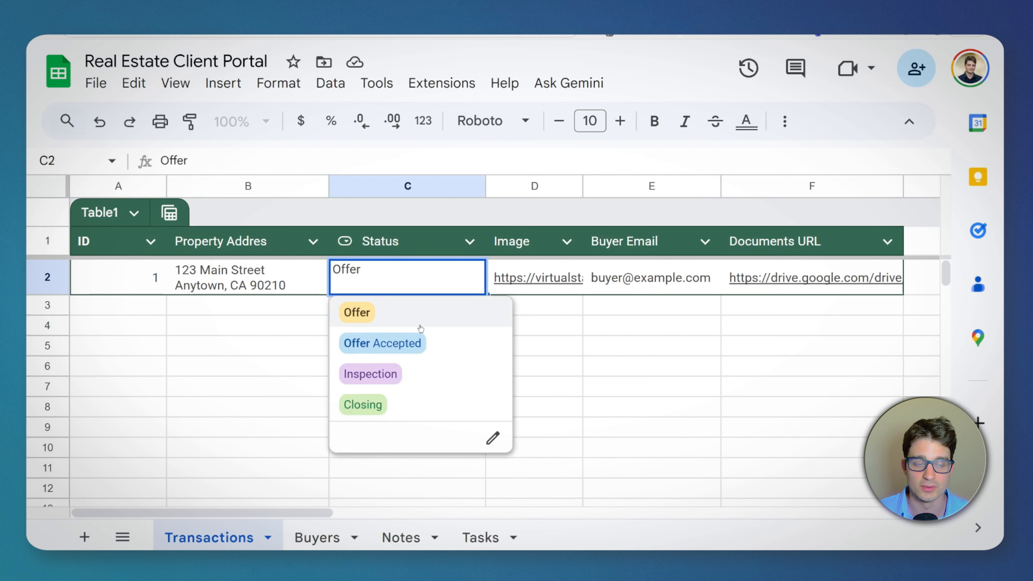
Step: Look through the Buyers, Notes and Tasks sheets, checking the Transaction ID column in Tasks
{"action": "left_click", "coordinate": [327, 537]}
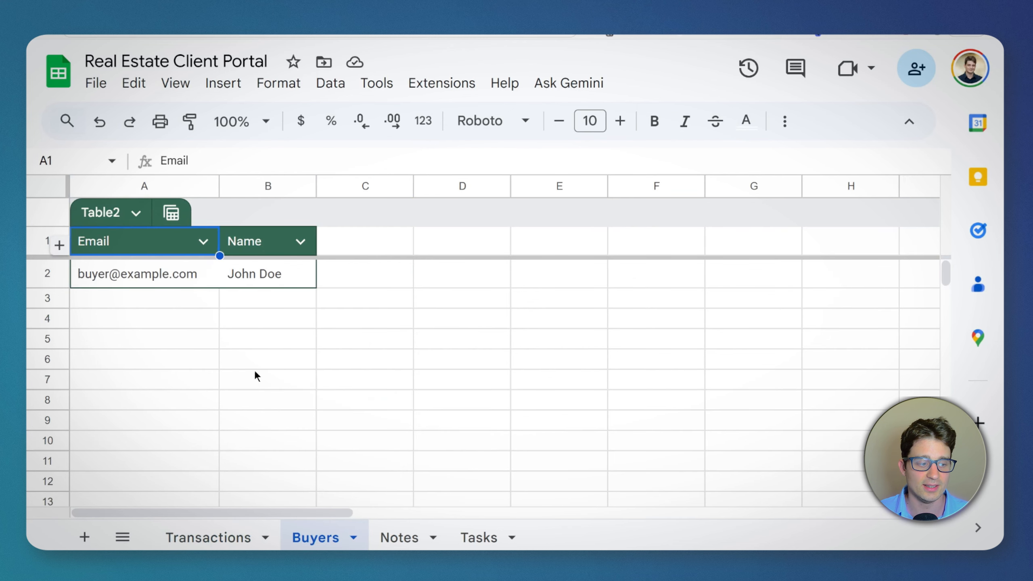
{"action": "left_click", "coordinate": [398, 538]}
{"action": "left_click", "coordinate": [479, 539]}
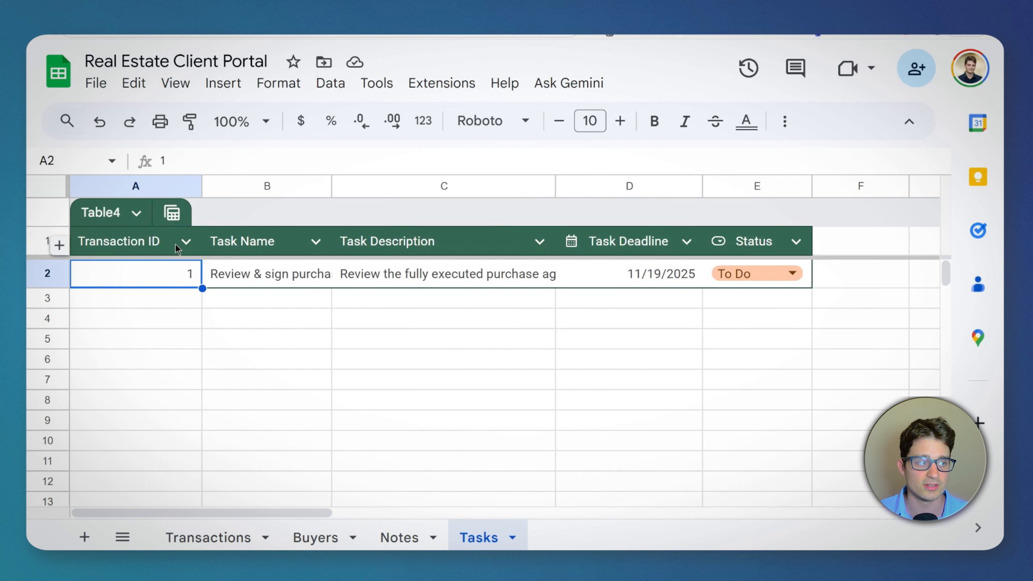
{"action": "left_click_drag", "start_coordinate": [175, 243], "coordinate": [154, 273]}
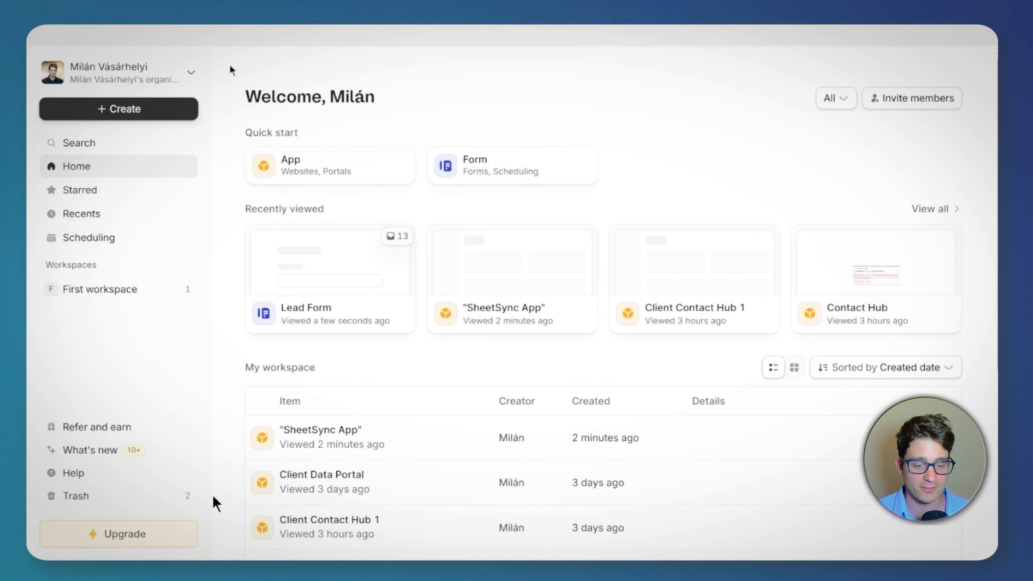
Step: Start a new Zite app and add the Google Sheets plugin with the First Google Sheets connection account
{"action": "left_click", "coordinate": [135, 108]}
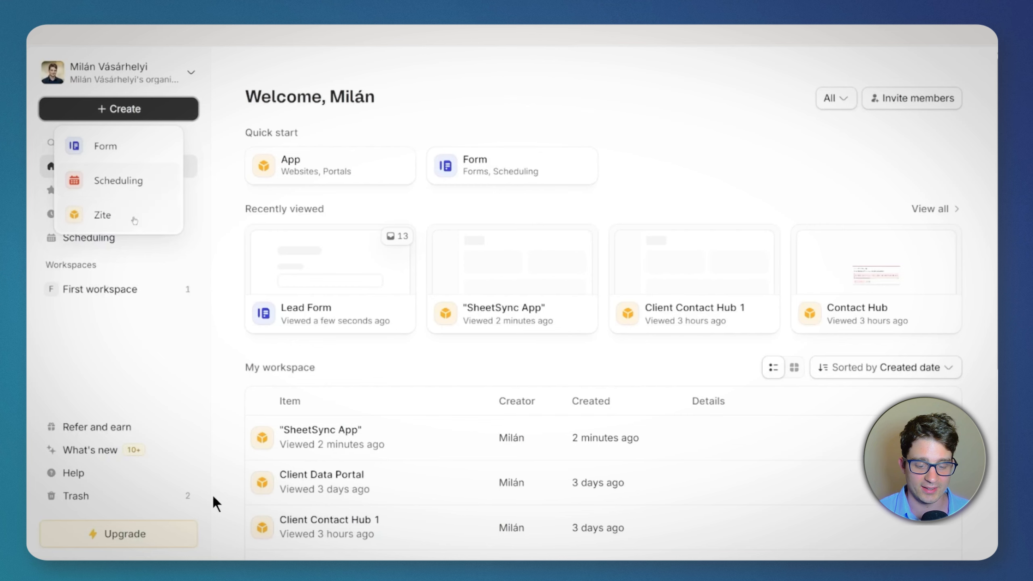
{"action": "left_click", "coordinate": [135, 220]}
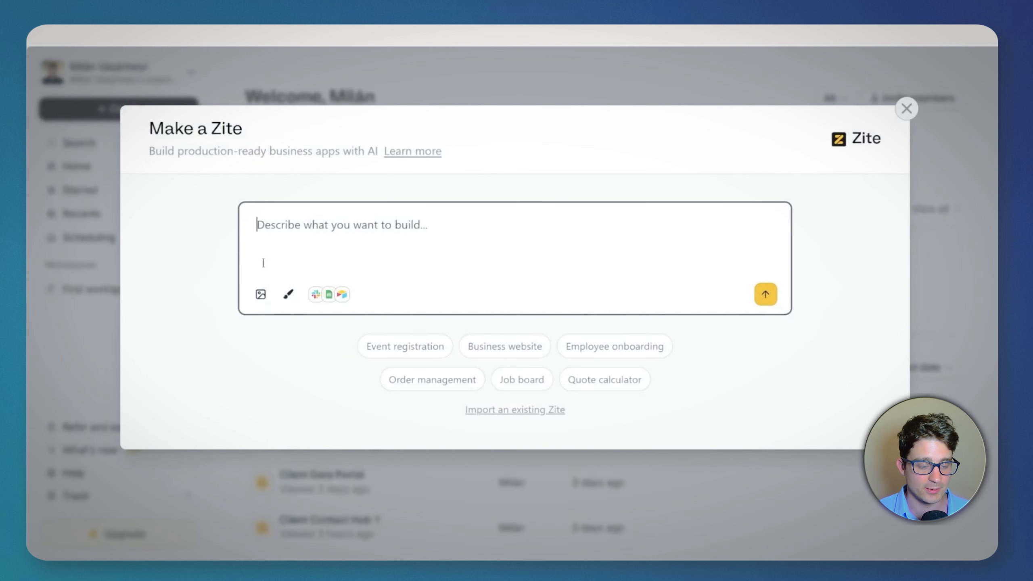
{"action": "left_click", "coordinate": [334, 288]}
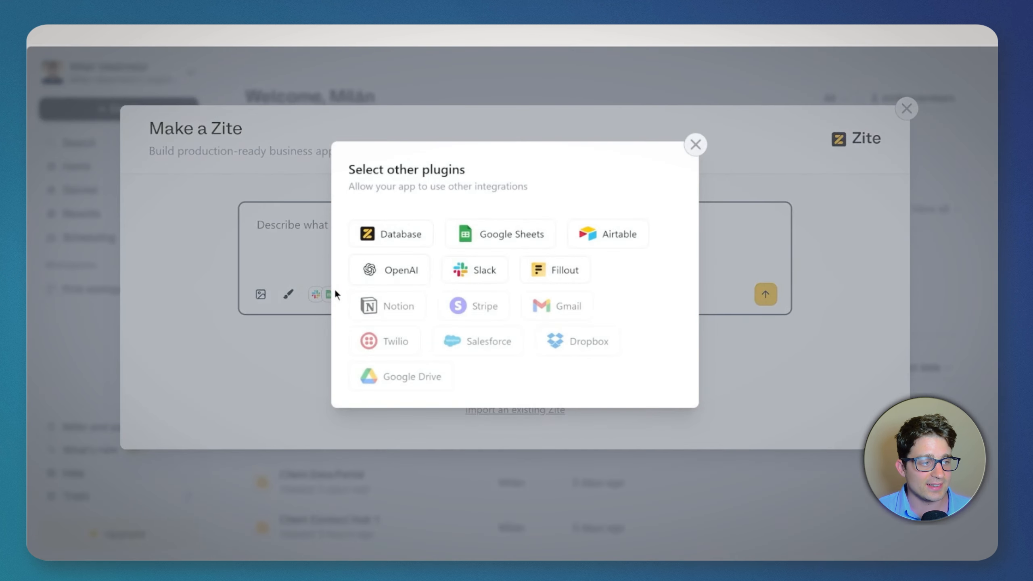
{"action": "left_click", "coordinate": [511, 224]}
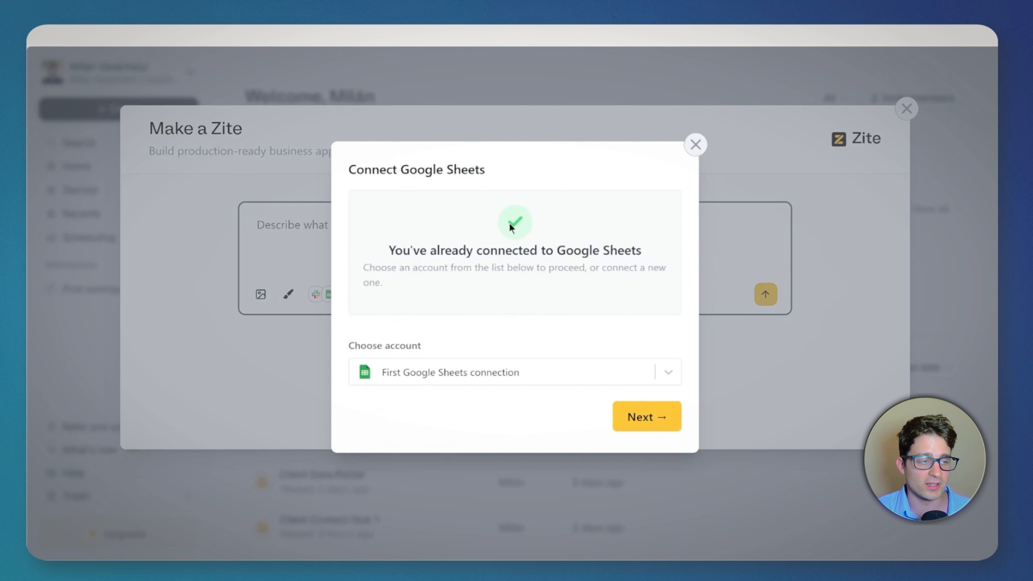
{"action": "left_click", "coordinate": [650, 417]}
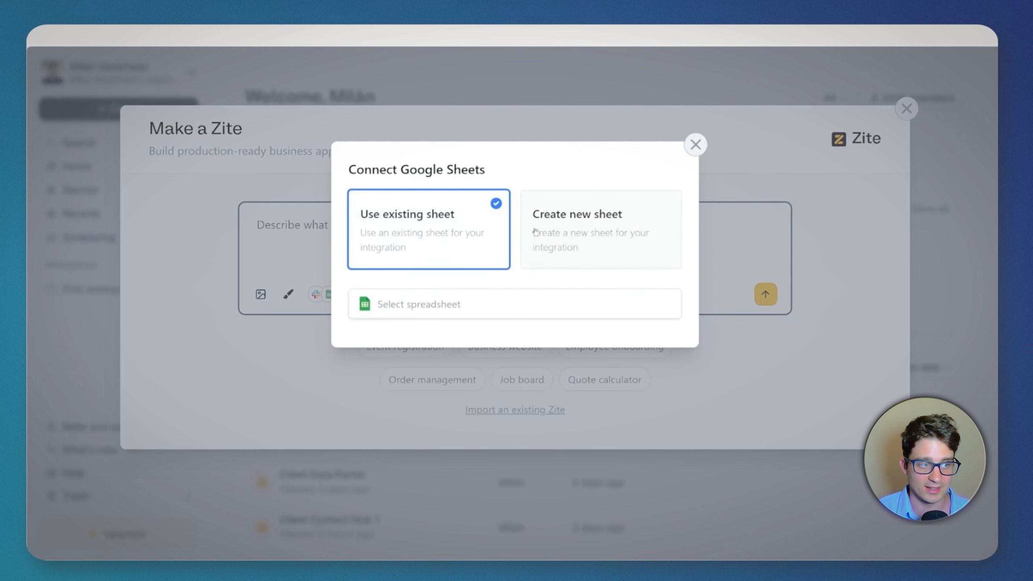
Step: Connect the existing Real Estate Client Portal spreadsheet to the new app and save the connection
{"action": "left_click", "coordinate": [535, 231]}
{"action": "left_click", "coordinate": [422, 235]}
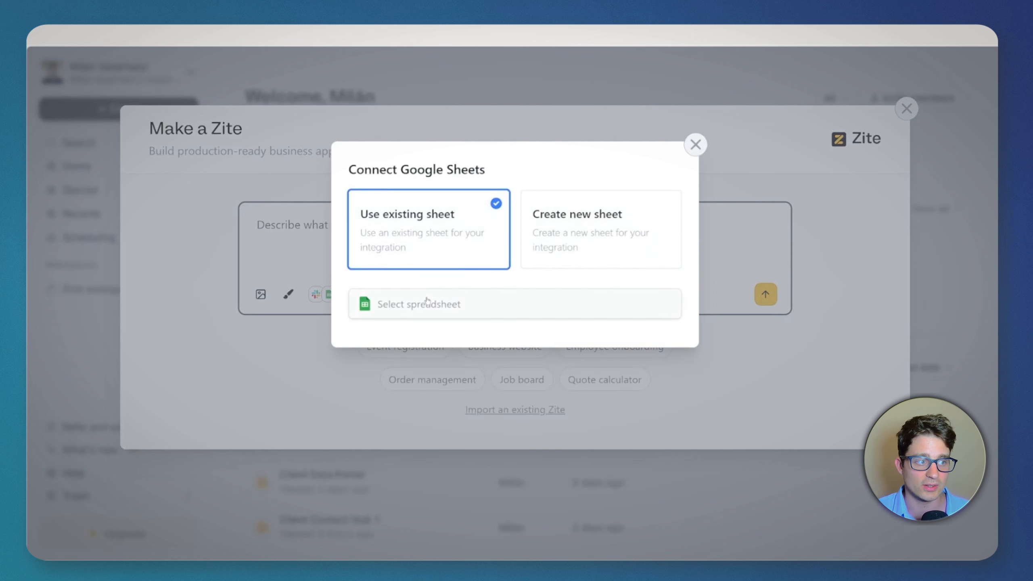
{"action": "left_click", "coordinate": [427, 300]}
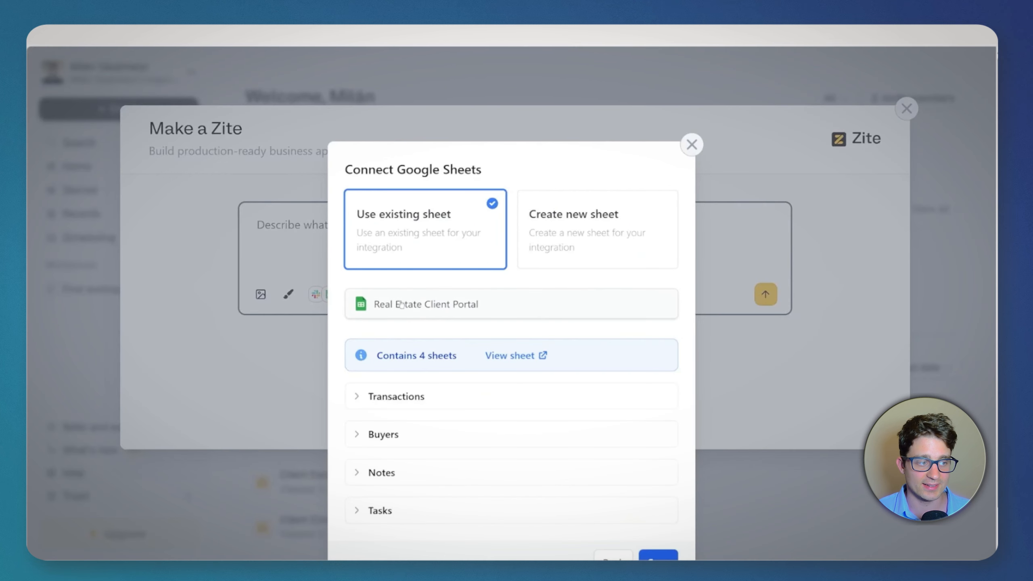
{"action": "left_click", "coordinate": [403, 388]}
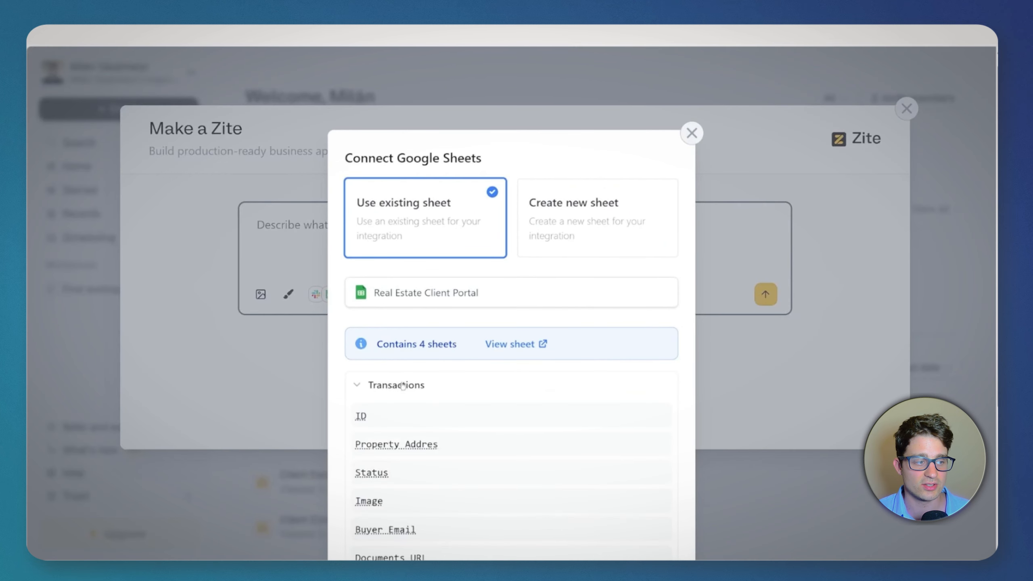
{"action": "left_click", "coordinate": [403, 386]}
{"action": "scroll", "coordinate": [429, 369], "scroll_direction": "down", "scroll_amount": 1}
{"action": "left_click", "coordinate": [653, 512]}
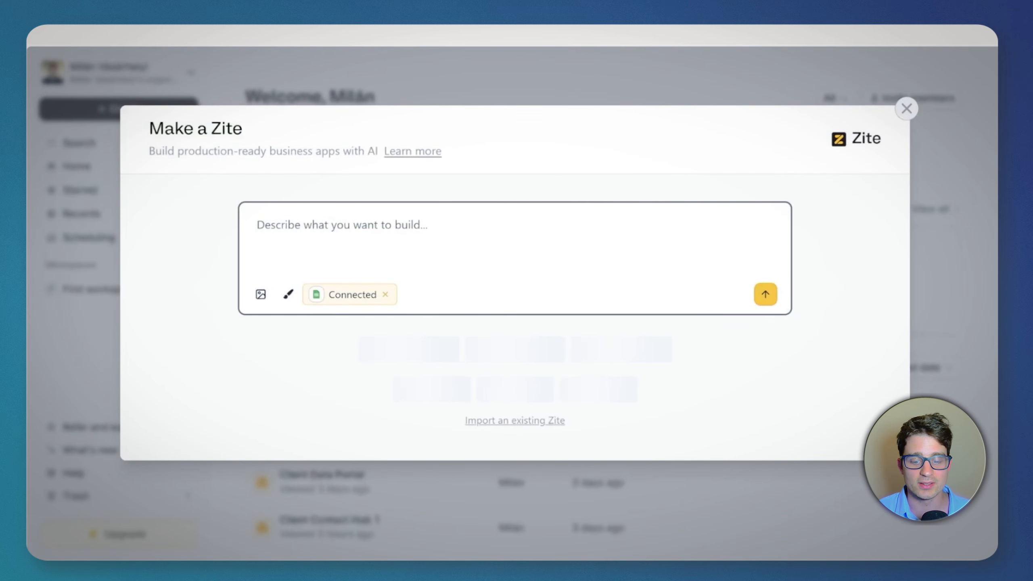
Step: Paste the app description that tells Zite to use the connected Google Sheets as backend instead of the built-in database
{"action": "key", "text": "super+v"}
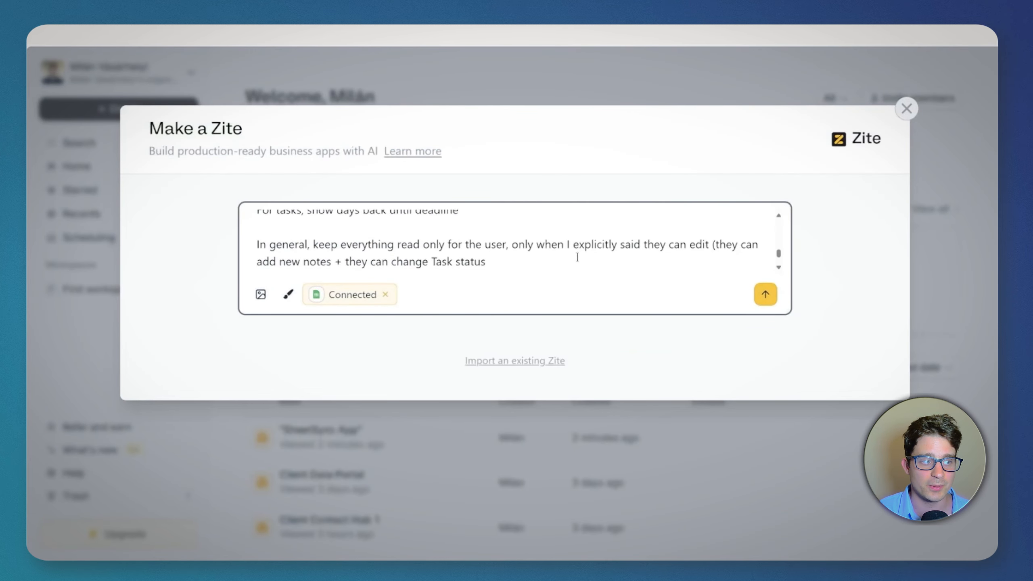
{"action": "key", "text": "super+Up"}
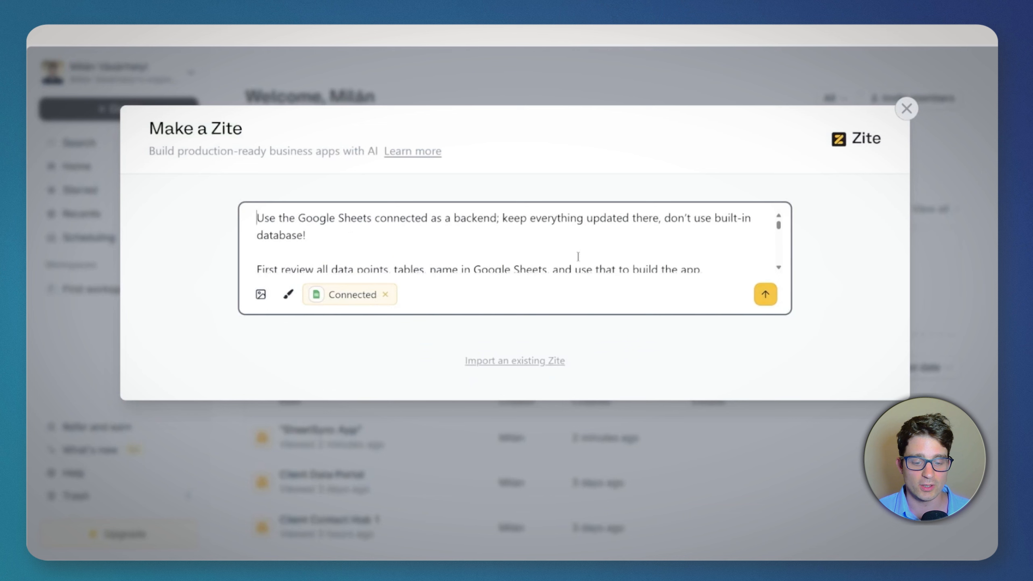
{"action": "left_click_drag", "start_coordinate": [314, 234], "coordinate": [251, 219]}
{"action": "left_click", "coordinate": [342, 220]}
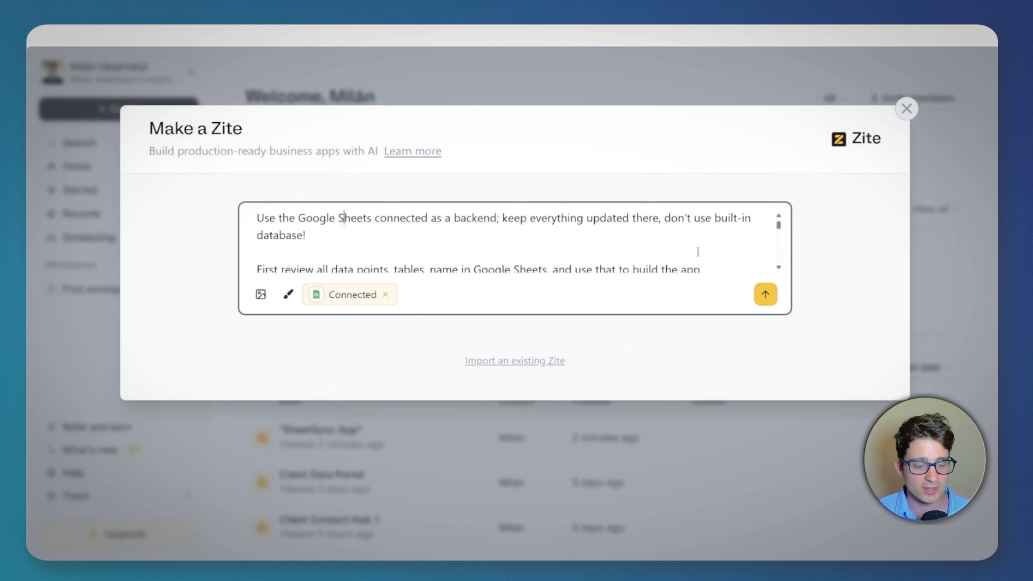
Step: Review the prompt's rules for property pages, tasks, notes and read-only access, and submit it to build the app
{"action": "left_click_drag", "start_coordinate": [779, 226], "coordinate": [800, 246]}
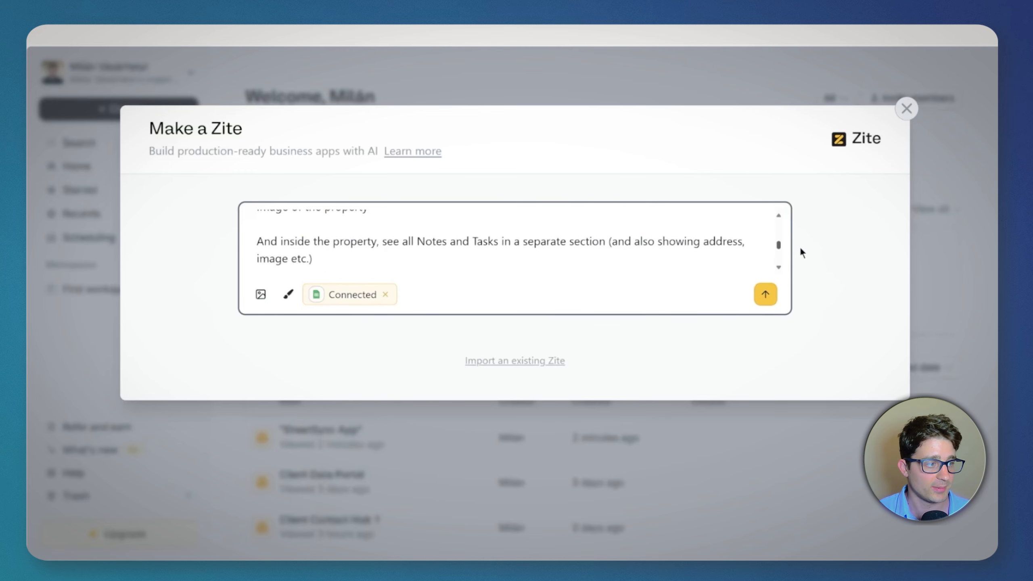
{"action": "scroll", "coordinate": [735, 251], "scroll_direction": "down", "scroll_amount": 2}
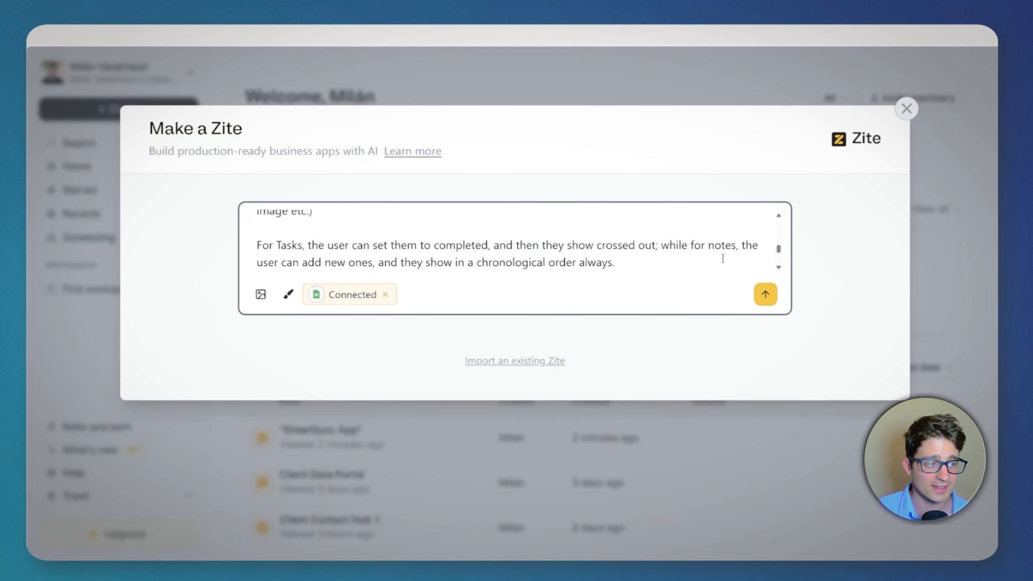
{"action": "key", "text": "ctrl+minus"}
{"action": "scroll", "coordinate": [591, 251], "scroll_direction": "down", "scroll_amount": 2}
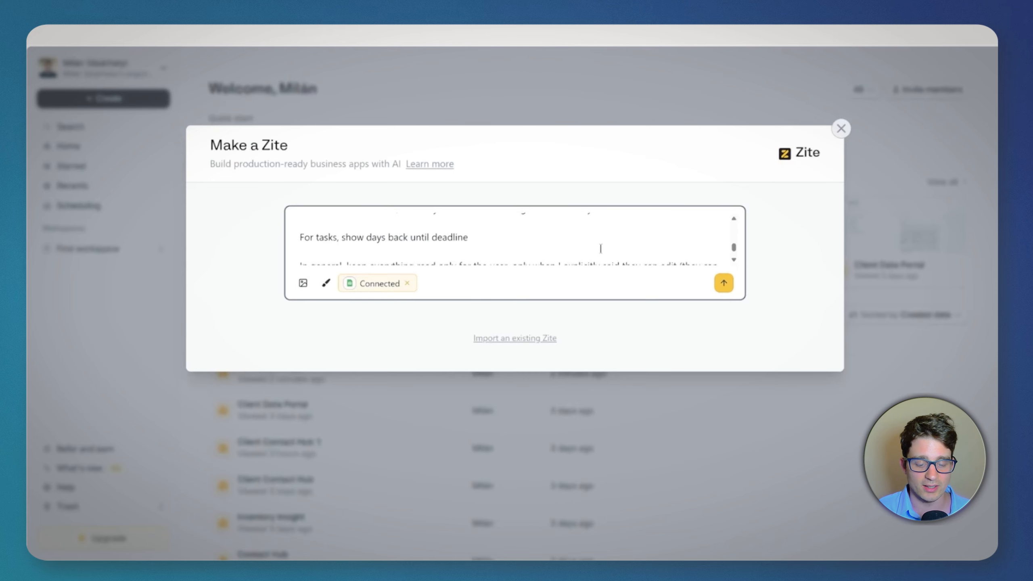
{"action": "scroll", "coordinate": [596, 247], "scroll_direction": "down", "scroll_amount": 2}
{"action": "key", "text": "ctrl+plus"}
{"action": "scroll", "coordinate": [606, 244], "scroll_direction": "up", "scroll_amount": 2}
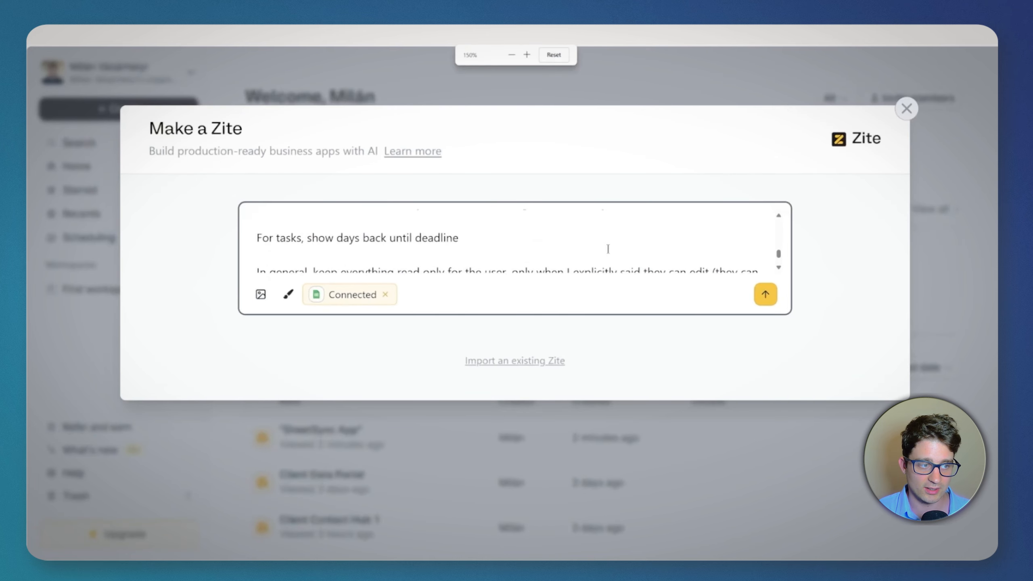
{"action": "scroll", "coordinate": [589, 246], "scroll_direction": "down", "scroll_amount": 2}
{"action": "scroll", "coordinate": [586, 251], "scroll_direction": "up", "scroll_amount": 5}
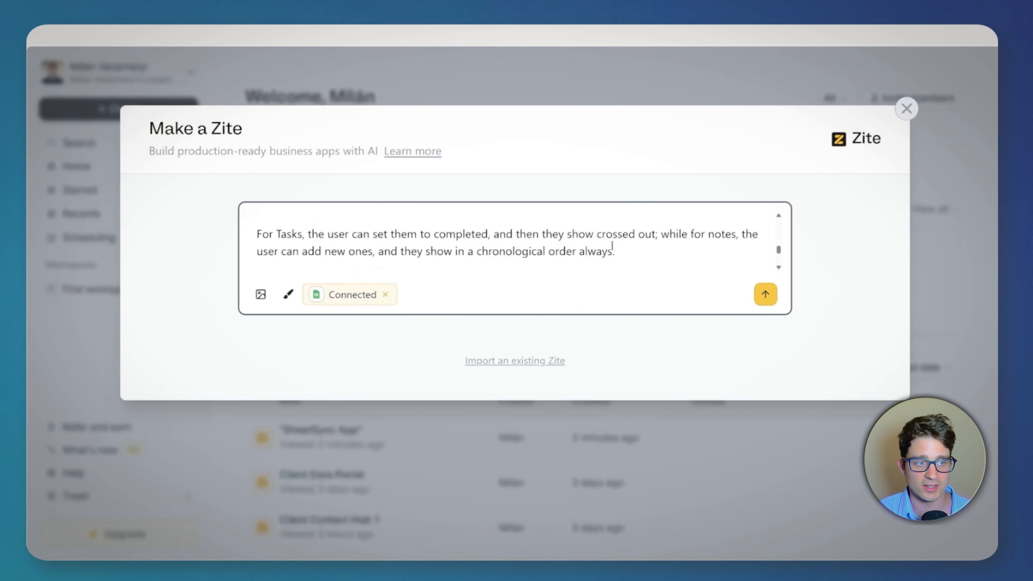
{"action": "scroll", "coordinate": [731, 256], "scroll_direction": "down", "scroll_amount": 5}
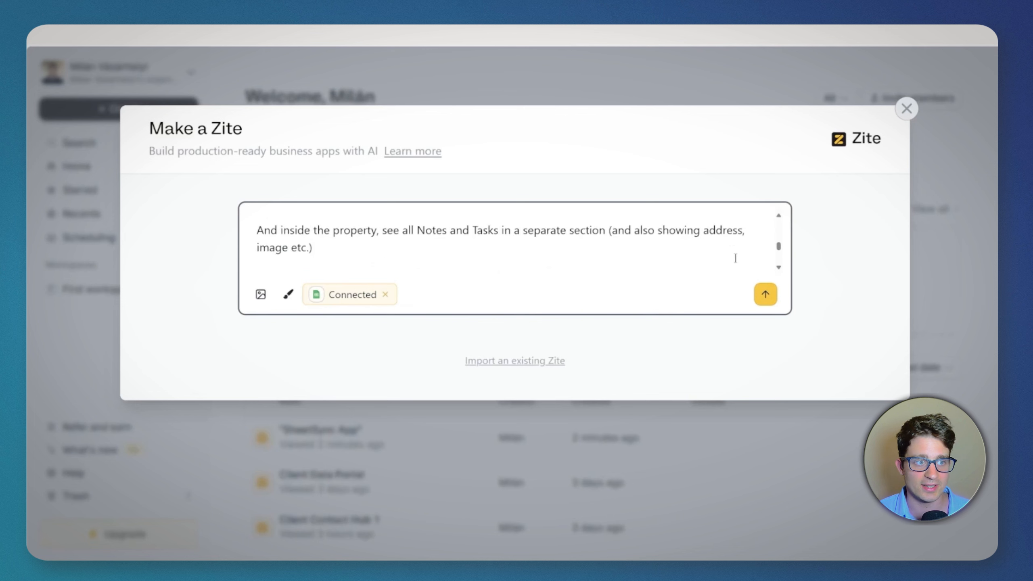
{"action": "left_click", "coordinate": [764, 294]}
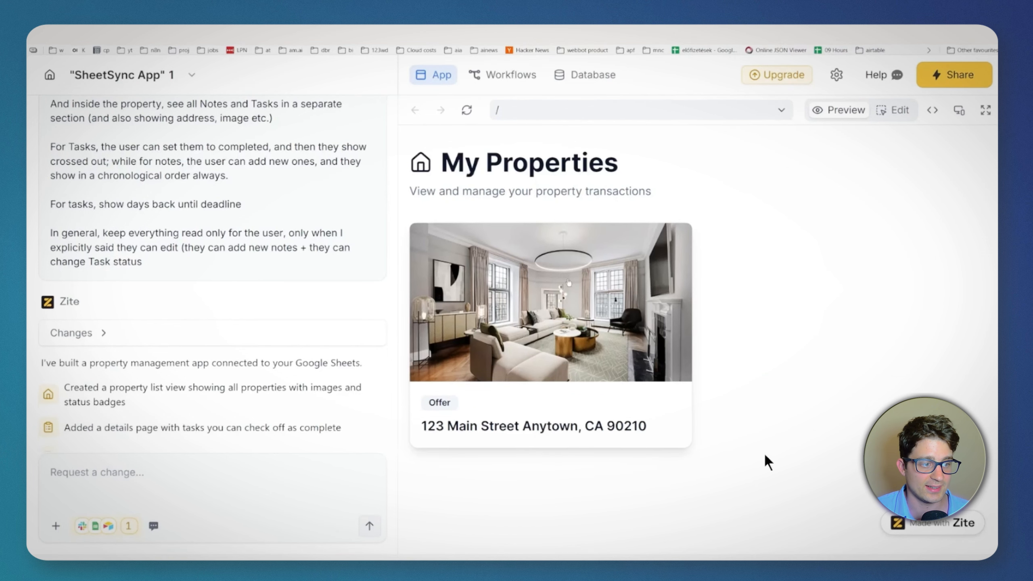
Step: Open the property in the app preview and mark its "Review & sign purchase agreement" task as completed
{"action": "left_click", "coordinate": [569, 283]}
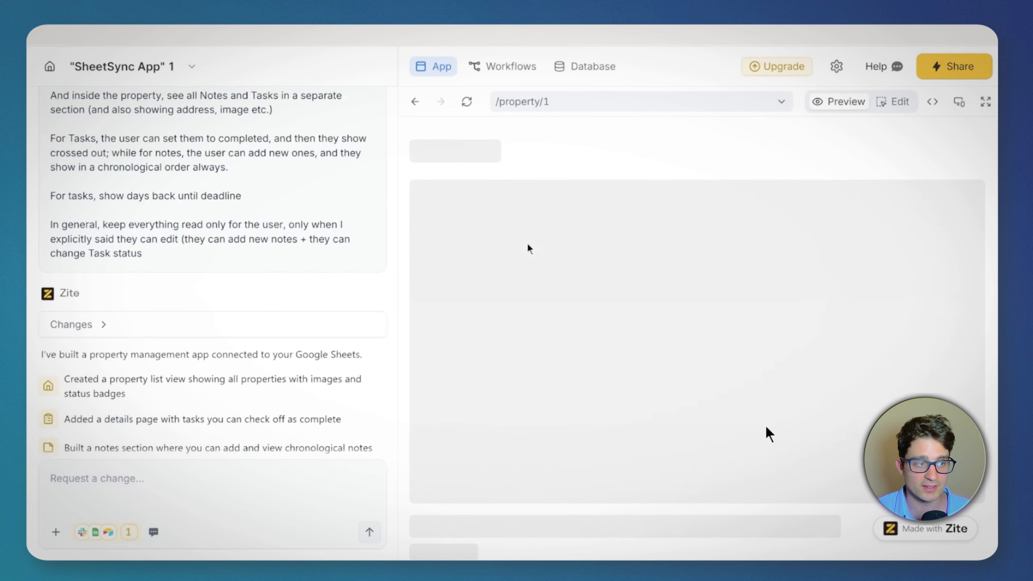
{"action": "scroll", "coordinate": [793, 424], "scroll_direction": "down", "scroll_amount": 3}
{"action": "scroll", "coordinate": [794, 424], "scroll_direction": "down", "scroll_amount": 2}
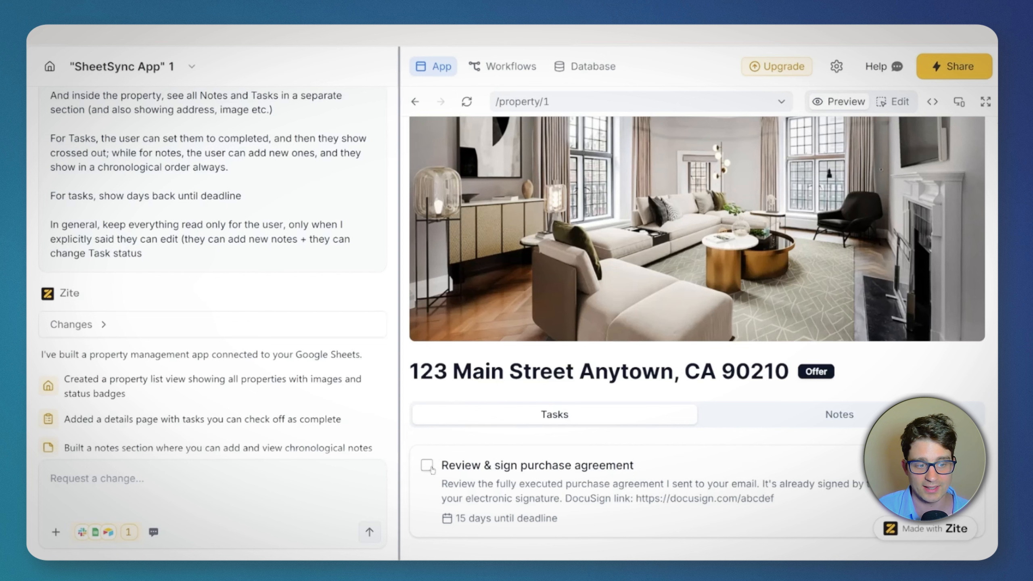
{"action": "left_click", "coordinate": [427, 465]}
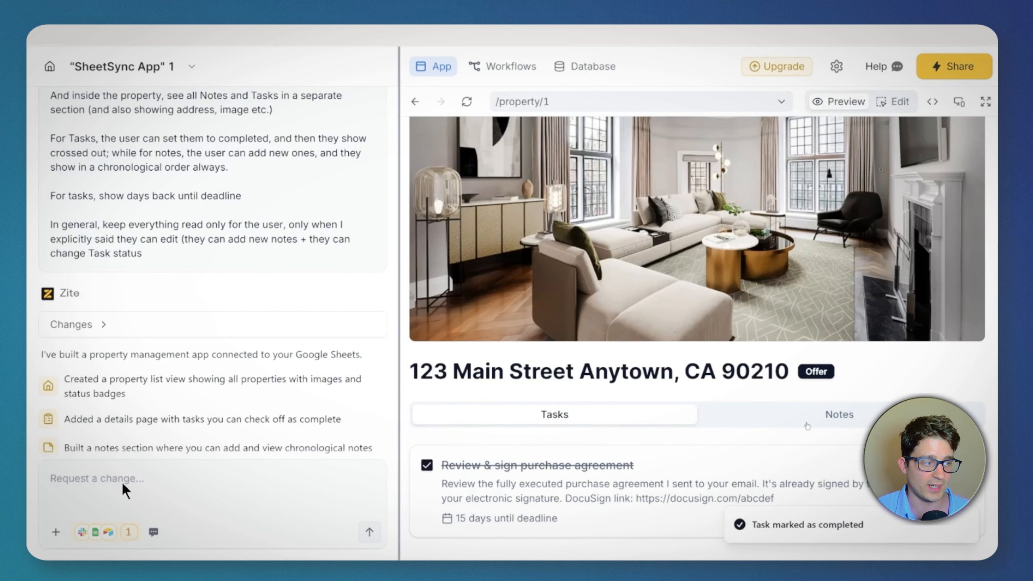
Step: Examine the property's Notes section, including the existing inspection note and the new note field
{"action": "left_click", "coordinate": [800, 418]}
{"action": "scroll", "coordinate": [604, 515], "scroll_direction": "down", "scroll_amount": 3}
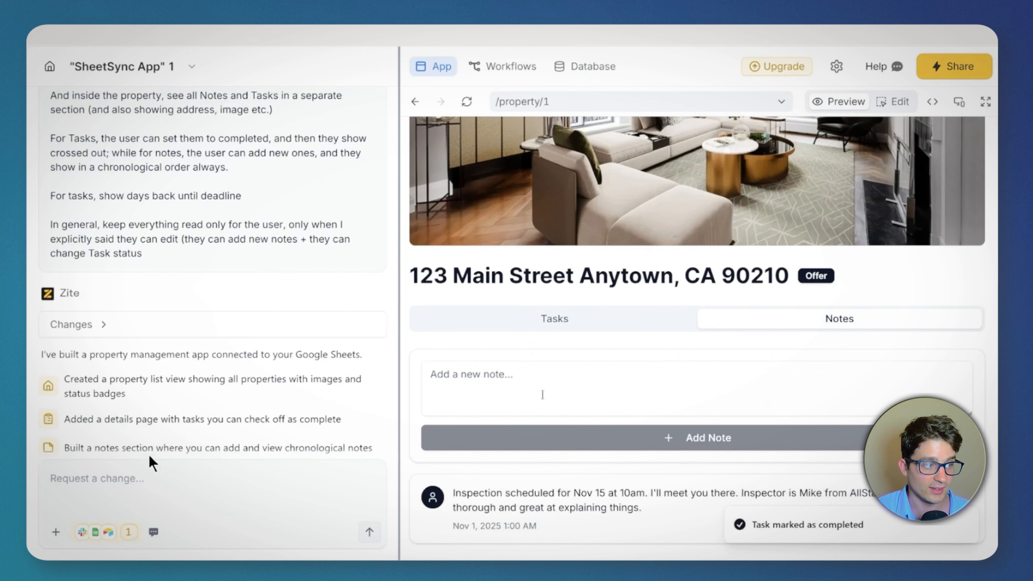
{"action": "left_click_drag", "start_coordinate": [641, 501], "coordinate": [556, 502]}
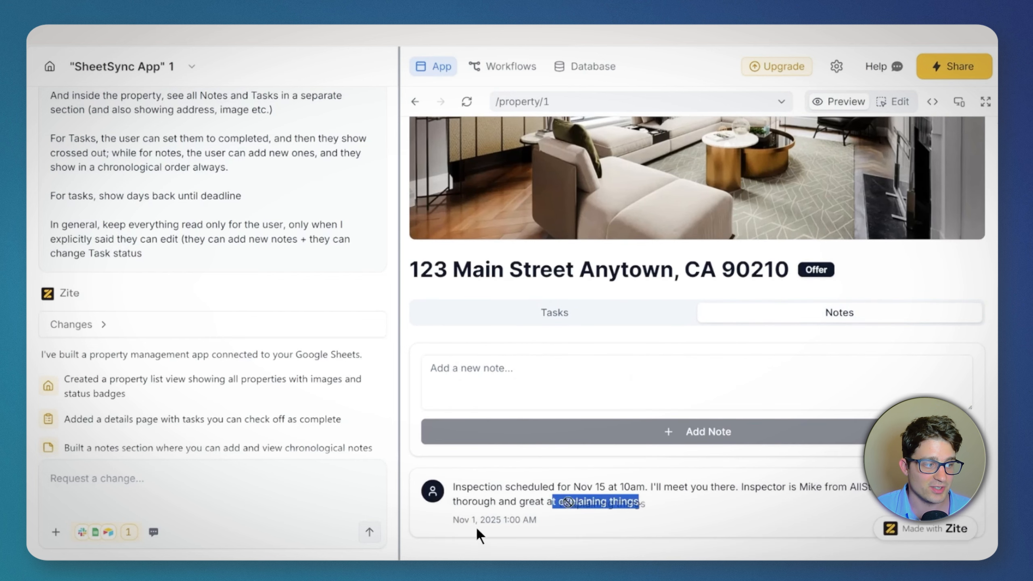
{"action": "left_click", "coordinate": [579, 504]}
{"action": "left_click", "coordinate": [557, 388]}
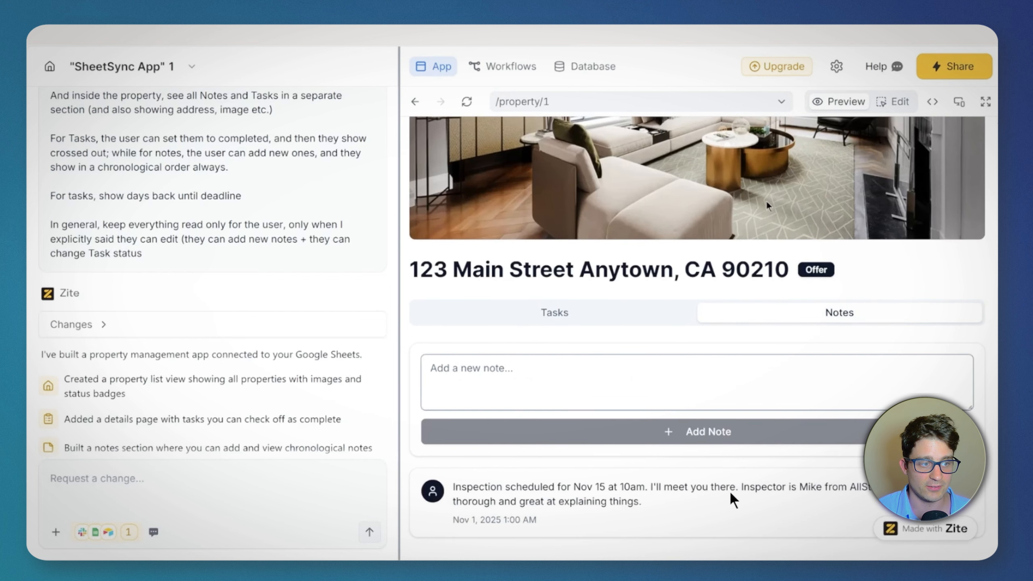
{"action": "scroll", "coordinate": [729, 490], "scroll_direction": "up", "scroll_amount": 1}
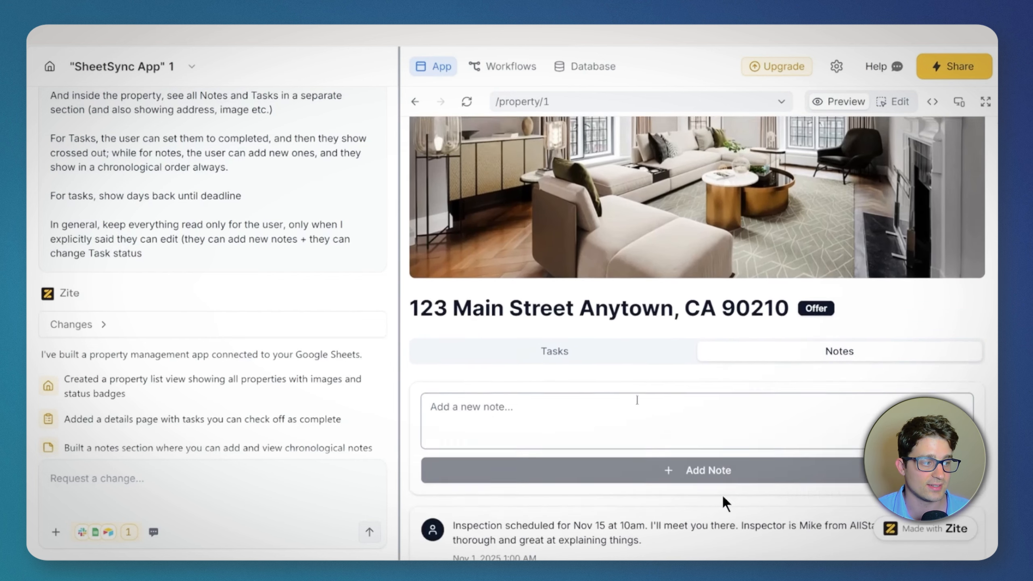
{"action": "scroll", "coordinate": [724, 498], "scroll_direction": "up", "scroll_amount": 4}
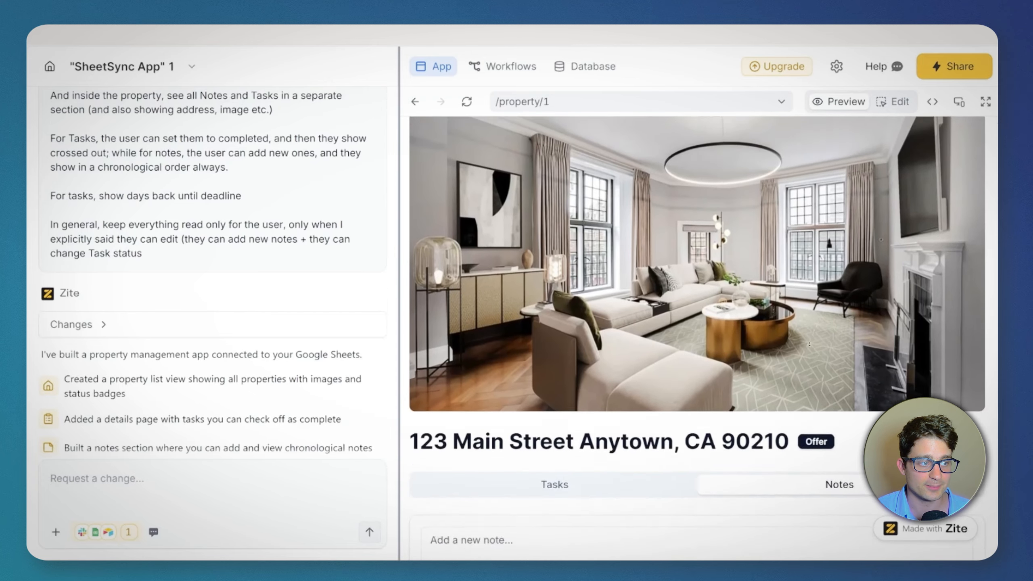
Step: Add the note "Test note to see if it updates Sheets" to the 123 Main Street property in the app preview
{"action": "scroll", "coordinate": [631, 362], "scroll_direction": "down", "scroll_amount": 4}
{"action": "left_click", "coordinate": [574, 324]}
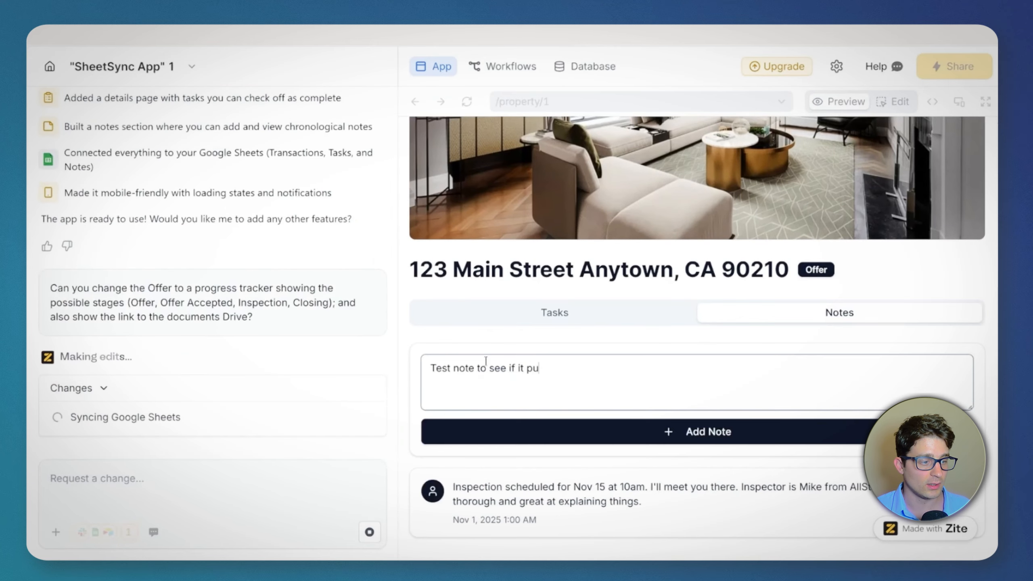
{"action": "type", "text": "pdates"}
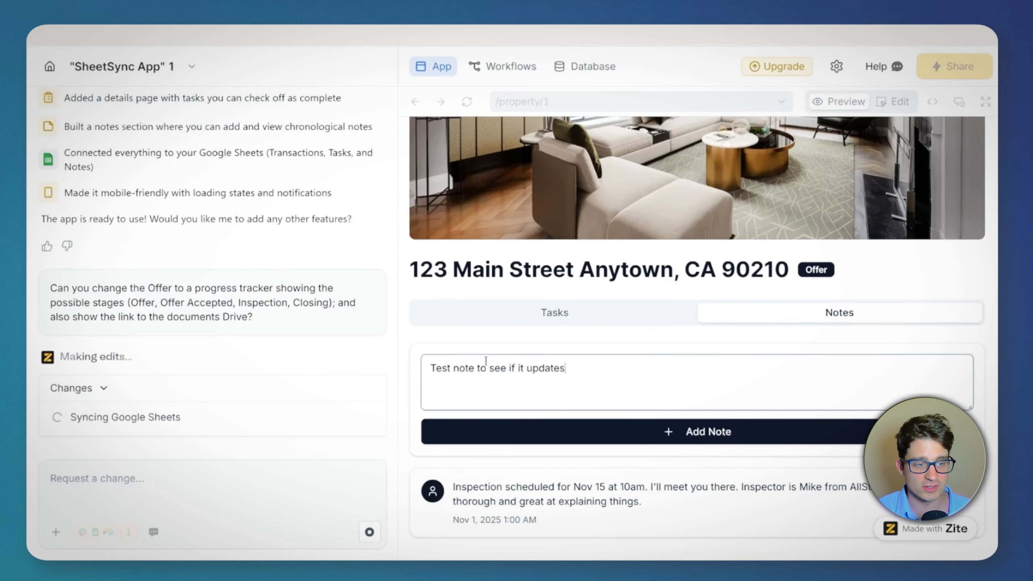
{"action": "type", "text": " Sheetx"}
{"action": "key", "text": "BackSpace"}
{"action": "type", "text": "s"}
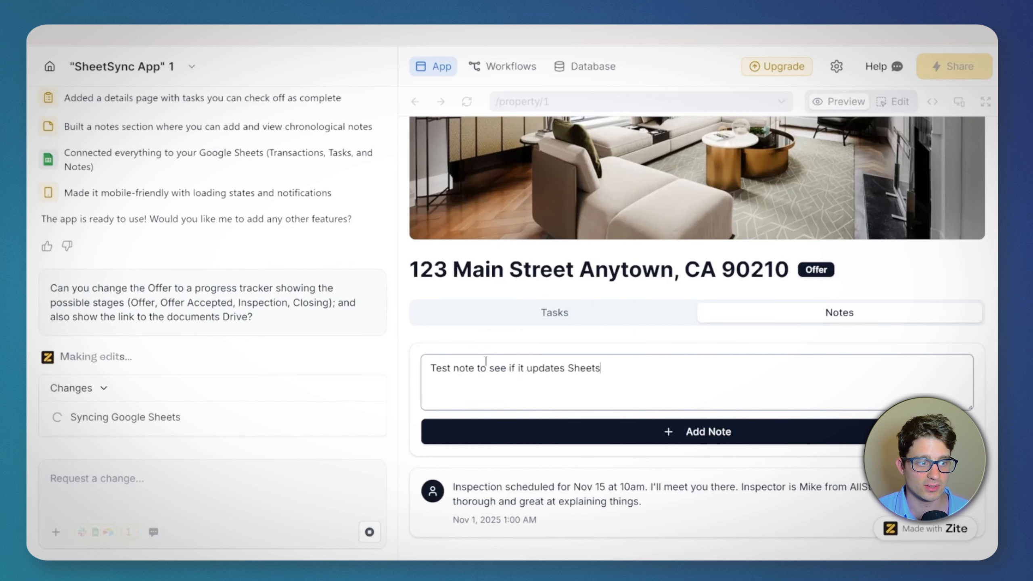
{"action": "left_click", "coordinate": [581, 428]}
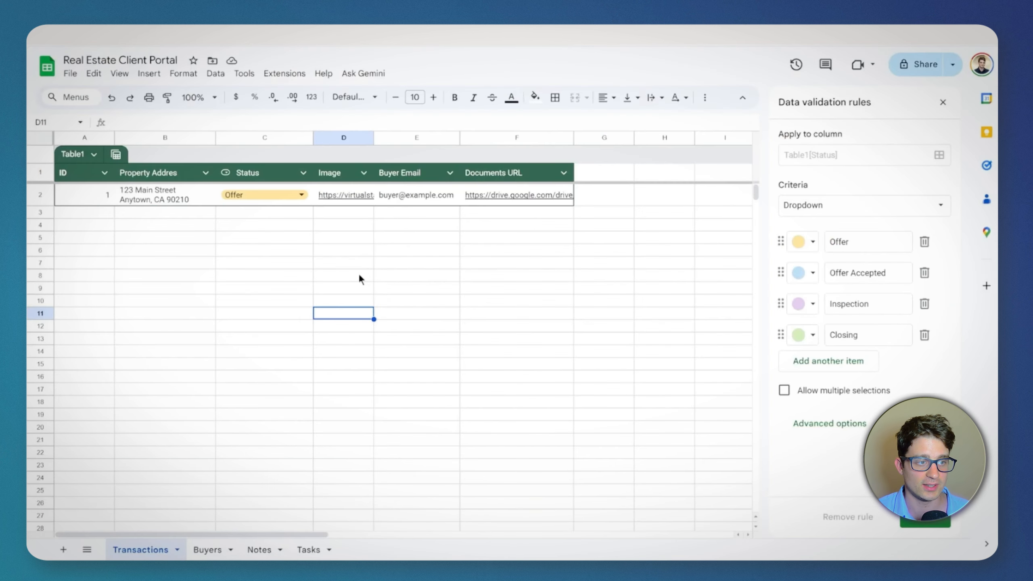
Step: Switch to the Real Estate Client Portal spreadsheet in Google Sheets and check the test note's full text in the Notes sheet
{"action": "left_click", "coordinate": [259, 549]}
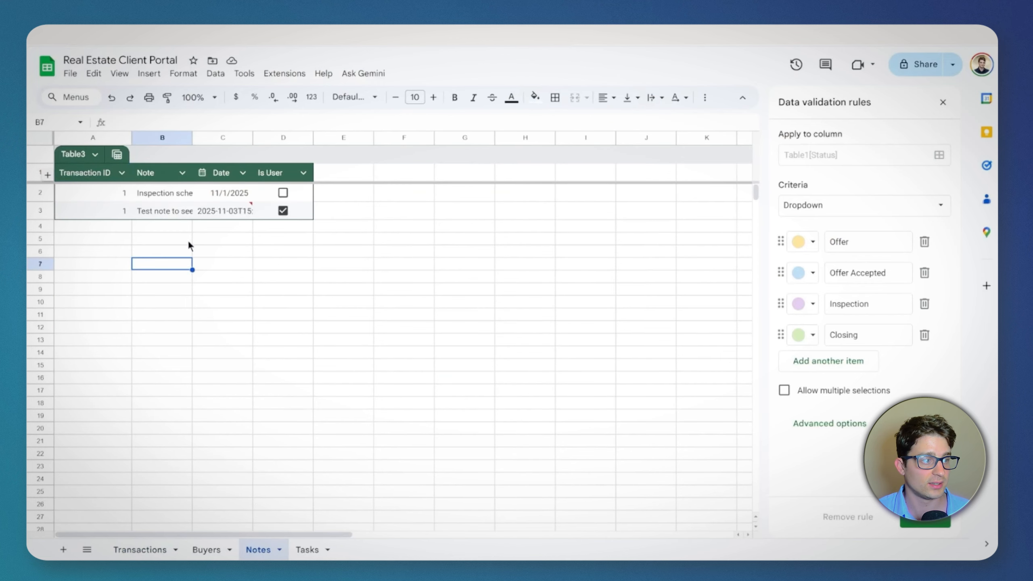
{"action": "left_click", "coordinate": [175, 210]}
{"action": "left_click", "coordinate": [249, 117]}
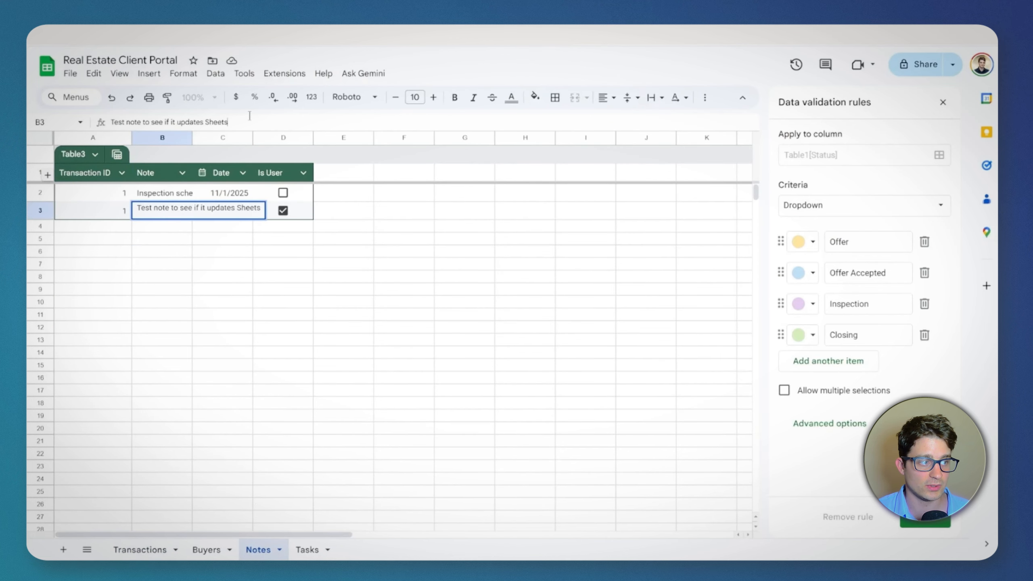
{"action": "left_click", "coordinate": [243, 263]}
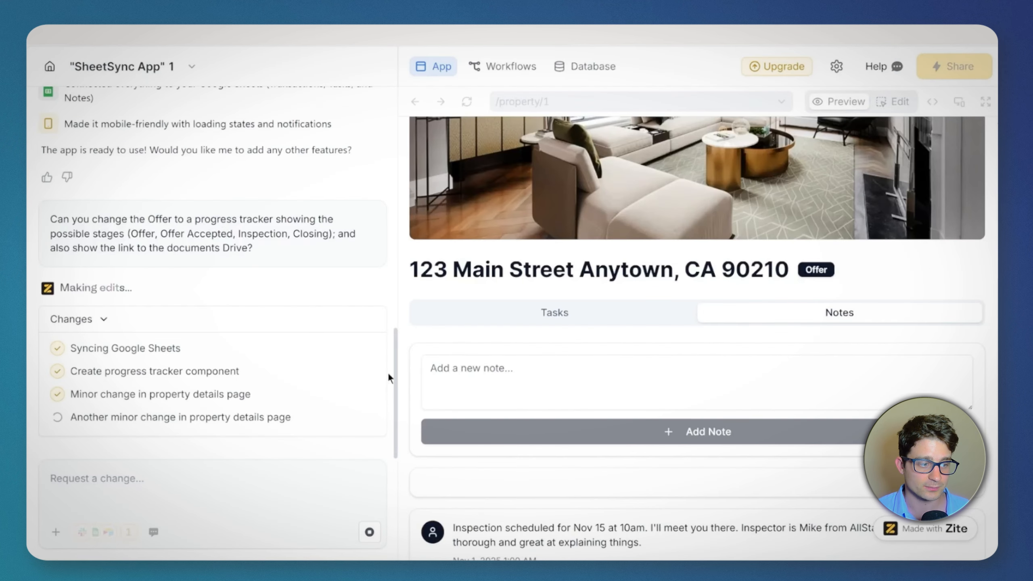
Step: Switch back to Zite and toggle the completion of the property's "Review & sign purchase agreement" task
{"action": "scroll", "coordinate": [650, 272], "scroll_direction": "down", "scroll_amount": 1}
{"action": "left_click", "coordinate": [620, 270]}
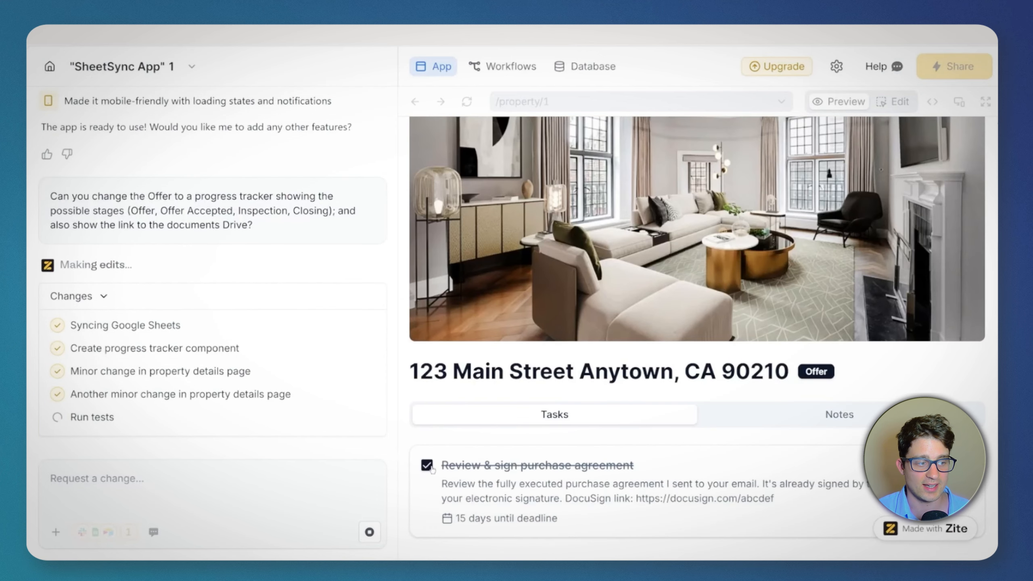
{"action": "left_click", "coordinate": [434, 446]}
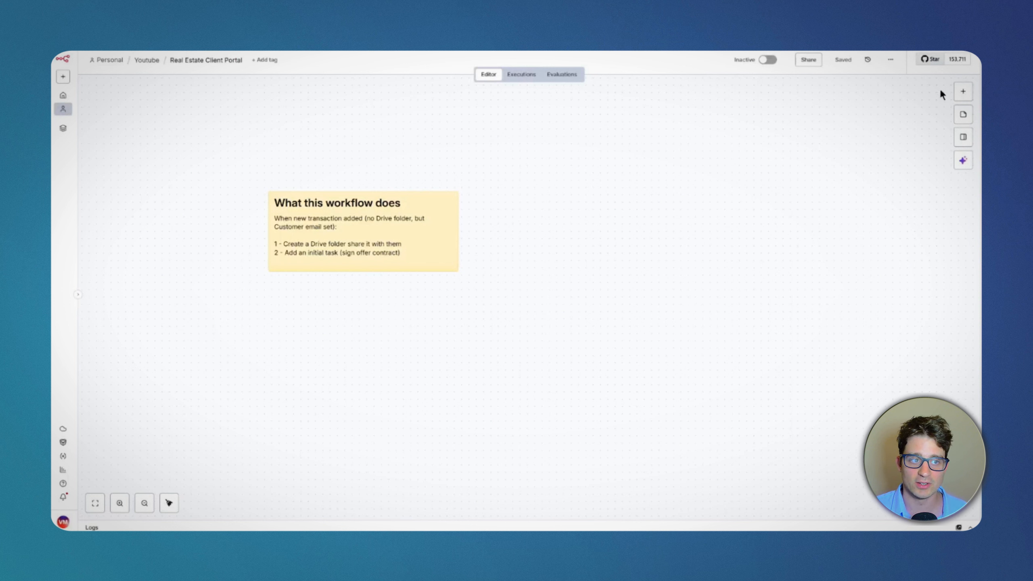
Step: In the n8n workflow, add a Google Sheets trigger for rows added or updated and place it below the sticky note
{"action": "left_click", "coordinate": [957, 93]}
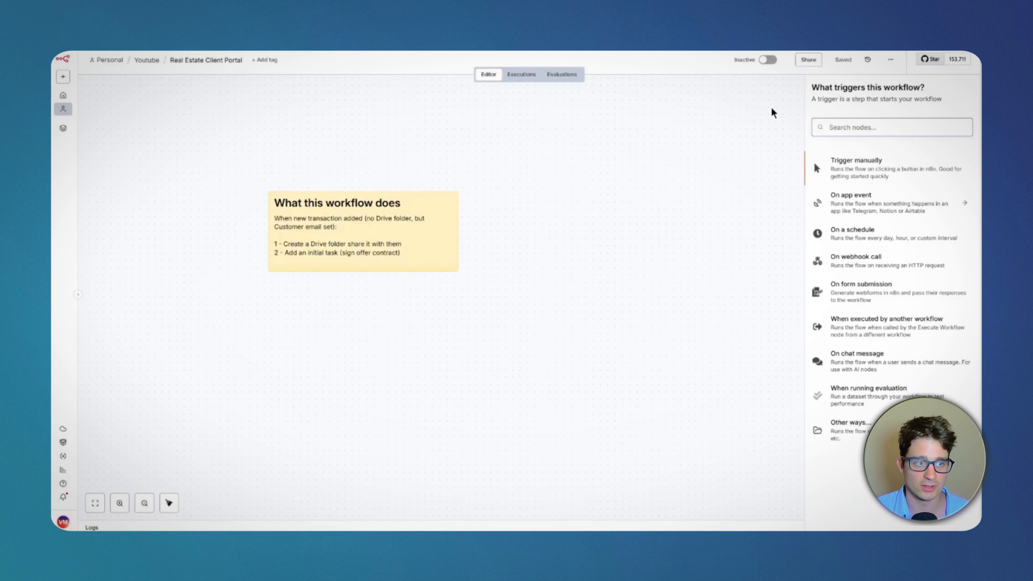
{"action": "type", "text": "sheets"}
{"action": "left_click", "coordinate": [846, 162]}
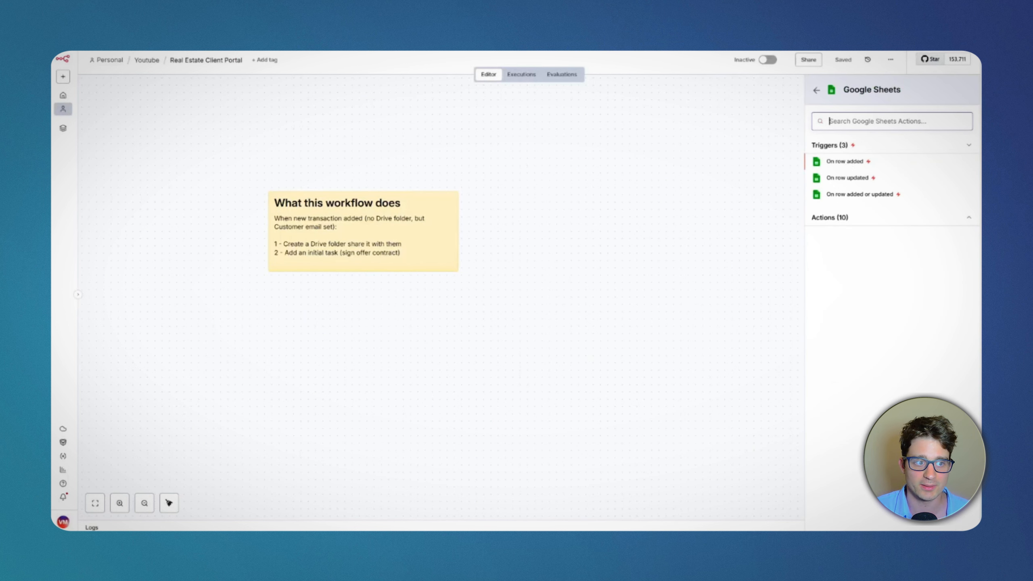
{"action": "left_click", "coordinate": [887, 195]}
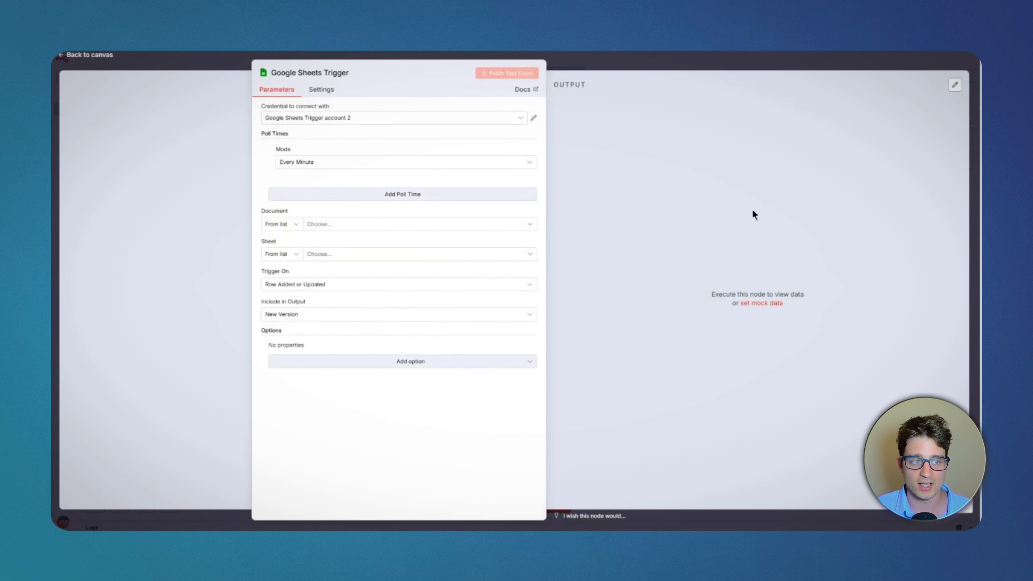
{"action": "left_click", "coordinate": [699, 54]}
{"action": "left_click_drag", "start_coordinate": [634, 381], "coordinate": [290, 346]}
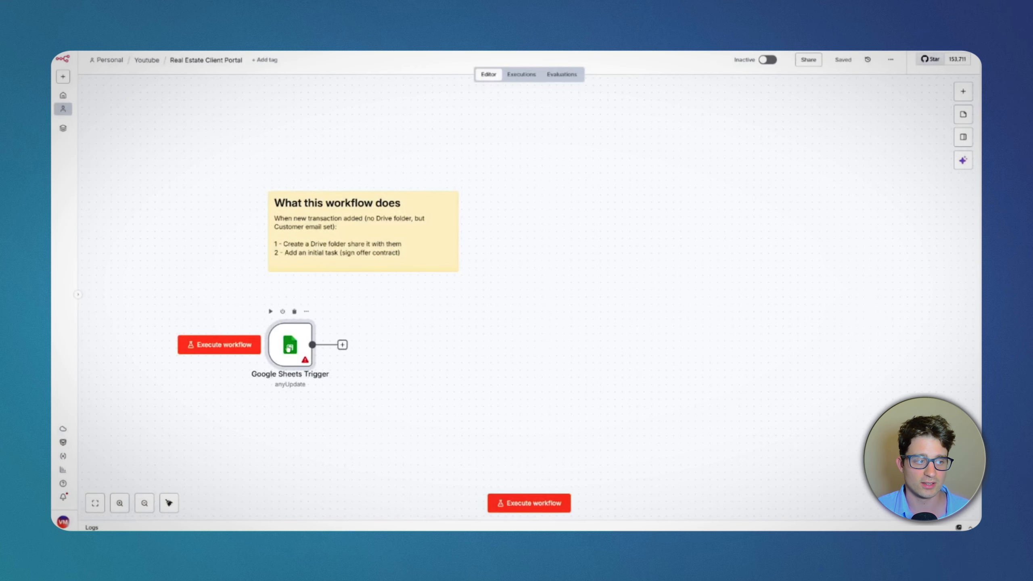
Step: Configure the Google Sheets Trigger to watch the Transactions sheet of the Real Estate Client Portal document
{"action": "double_click", "coordinate": [290, 346]}
{"action": "left_click", "coordinate": [334, 254]}
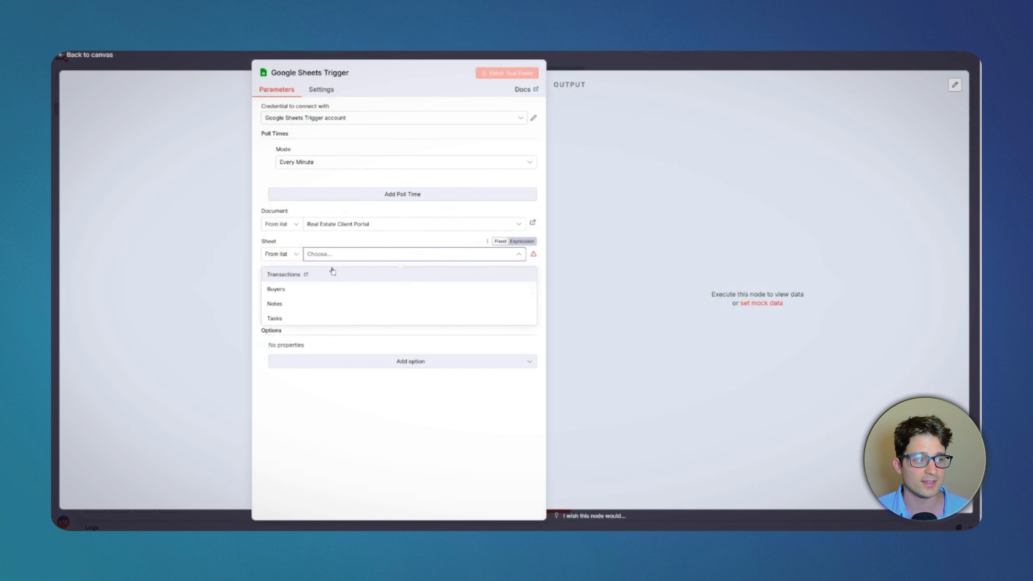
{"action": "left_click", "coordinate": [325, 275]}
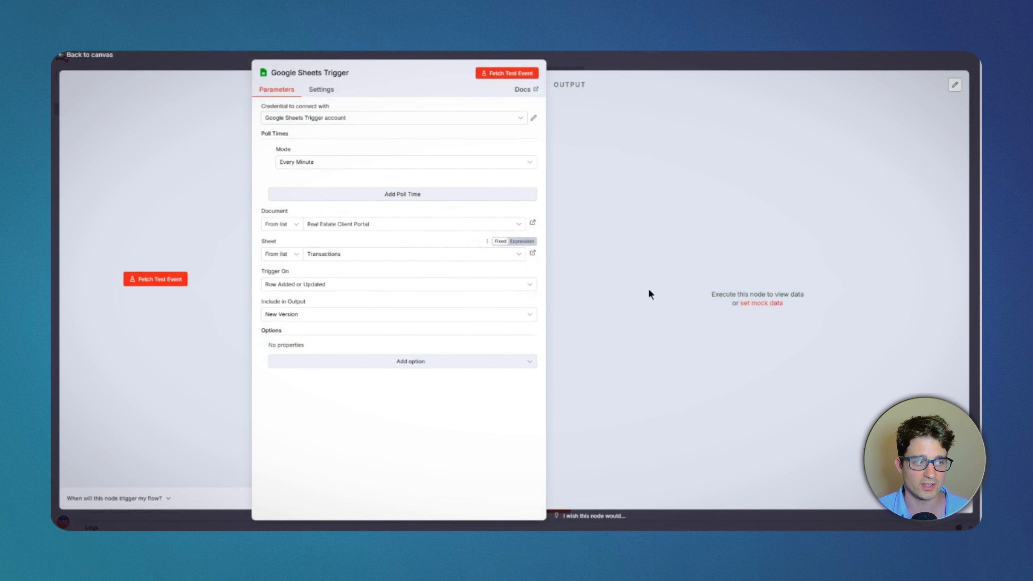
{"action": "left_click", "coordinate": [385, 362]}
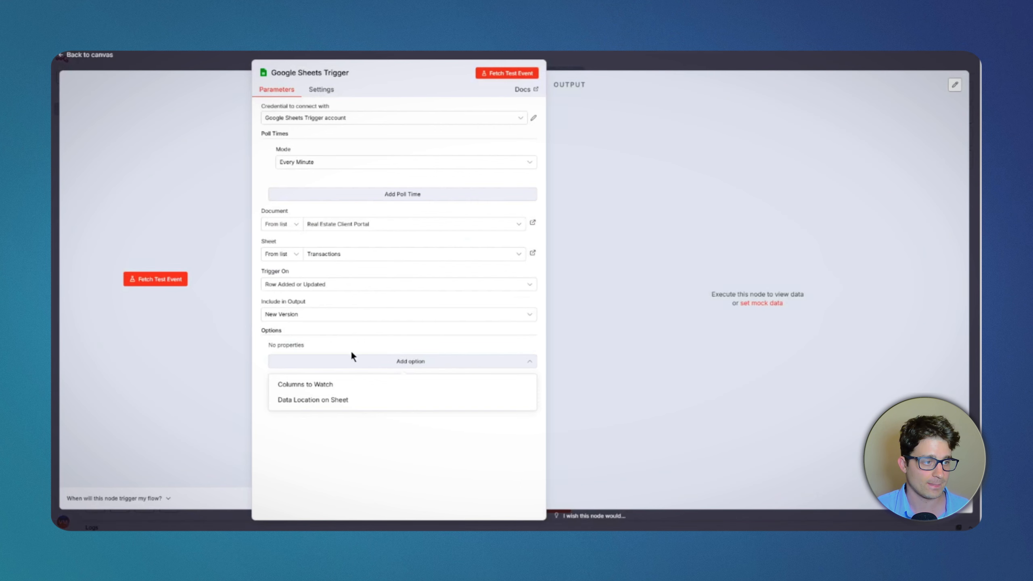
{"action": "left_click", "coordinate": [622, 73]}
Step: Add a Filter node after the Google Sheets Trigger and run the previous node to load its input data
{"action": "left_click_drag", "start_coordinate": [492, 377], "coordinate": [658, 397]}
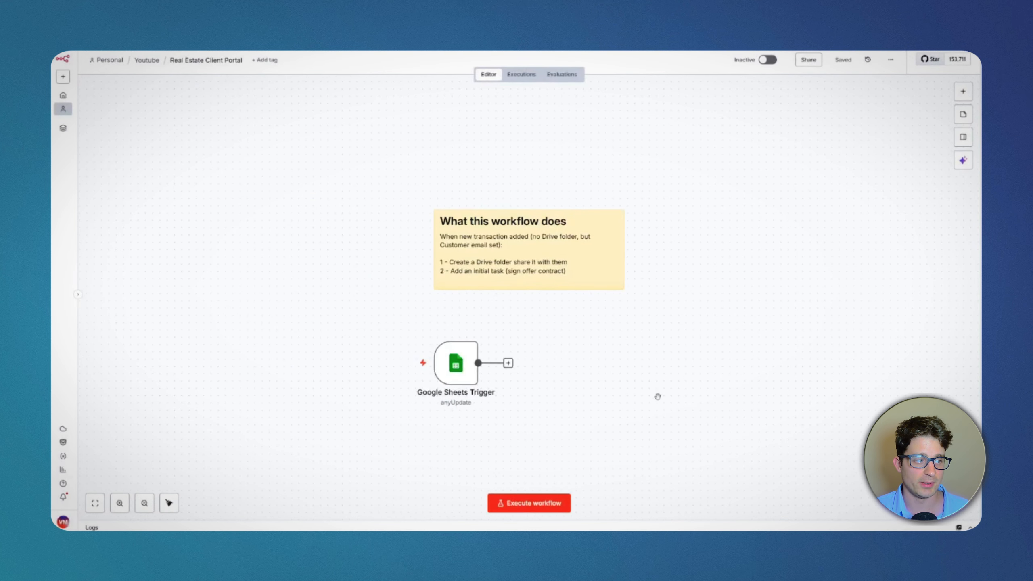
{"action": "left_click", "coordinate": [510, 363]}
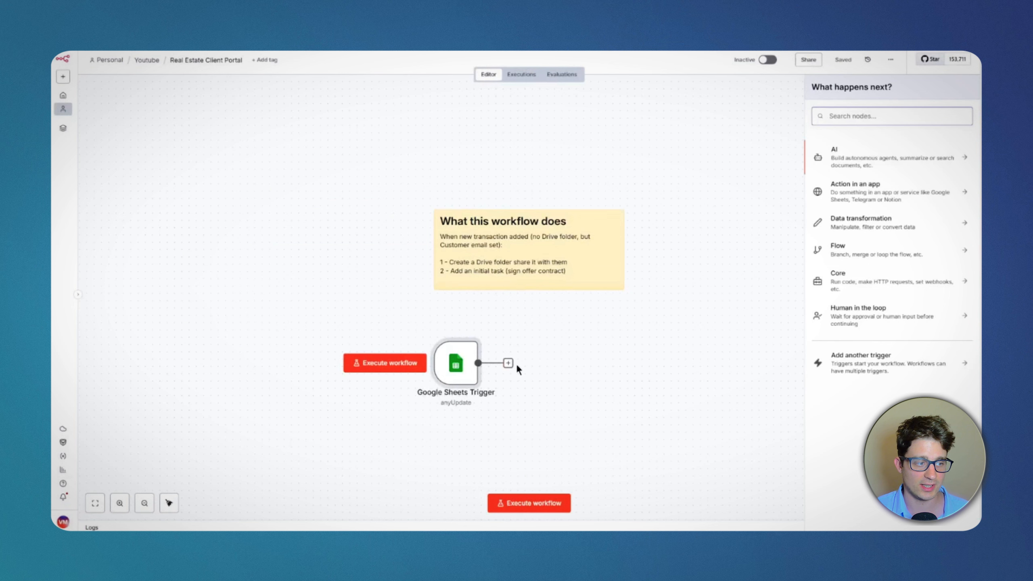
{"action": "type", "text": "filter"}
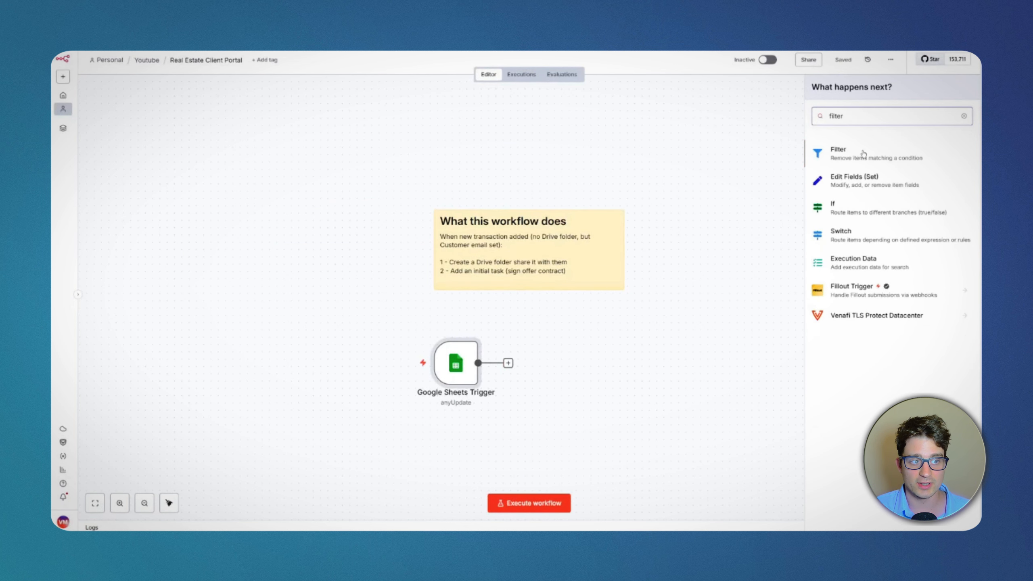
{"action": "left_click", "coordinate": [865, 153]}
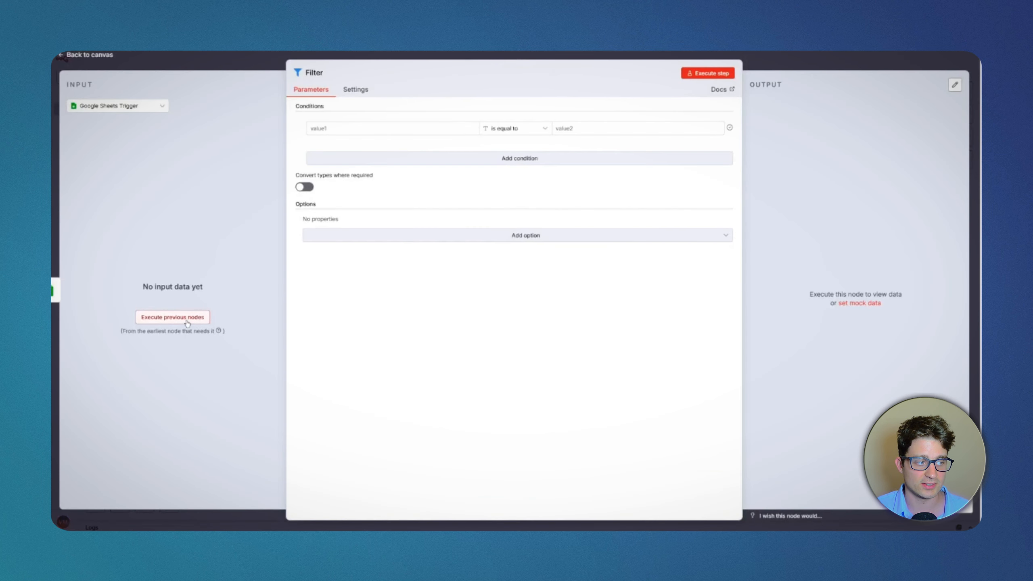
{"action": "left_click", "coordinate": [189, 318]}
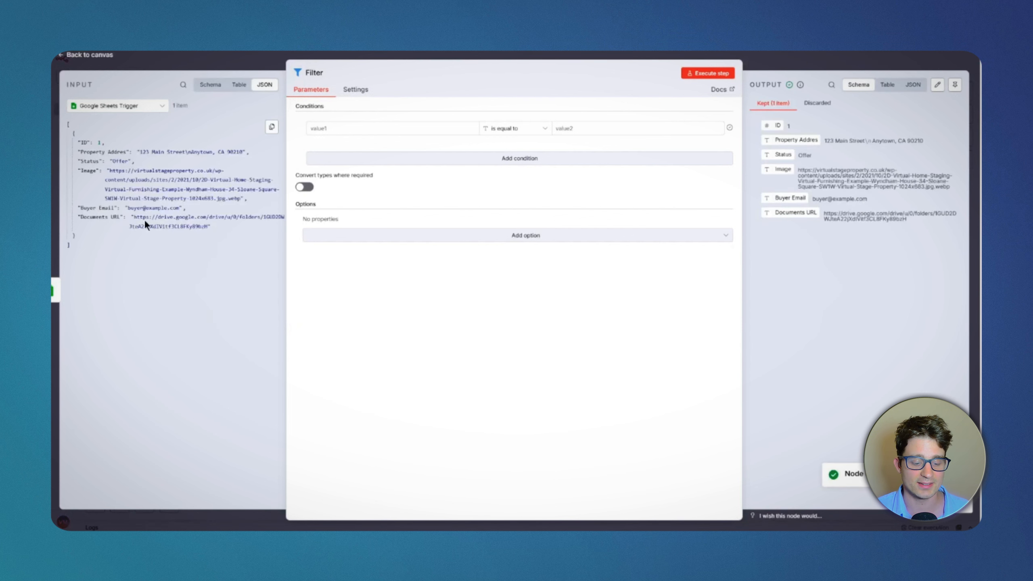
{"action": "left_click_drag", "start_coordinate": [91, 161], "coordinate": [423, 127]}
{"action": "left_click", "coordinate": [594, 127]}
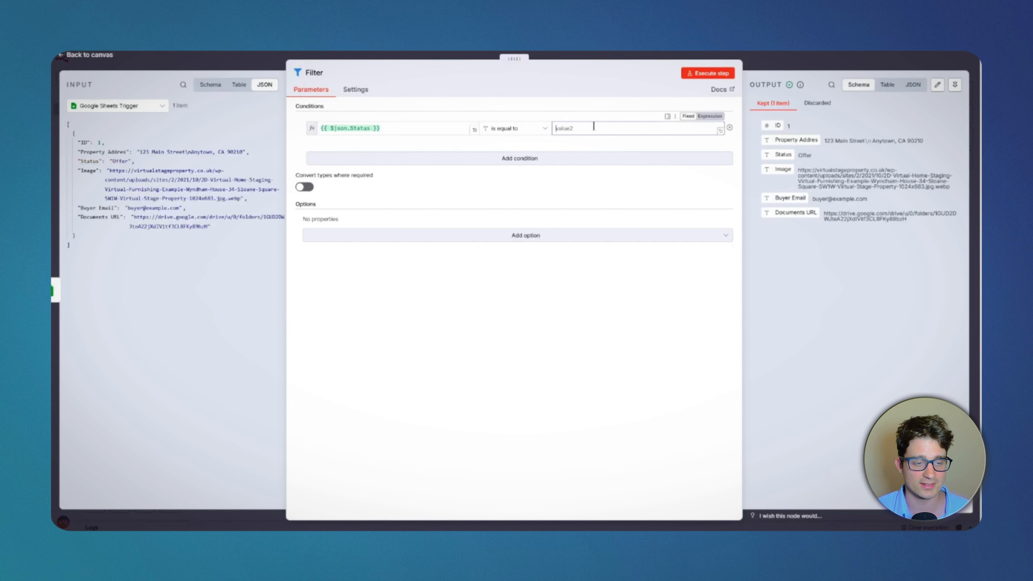
{"action": "left_click", "coordinate": [409, 122]}
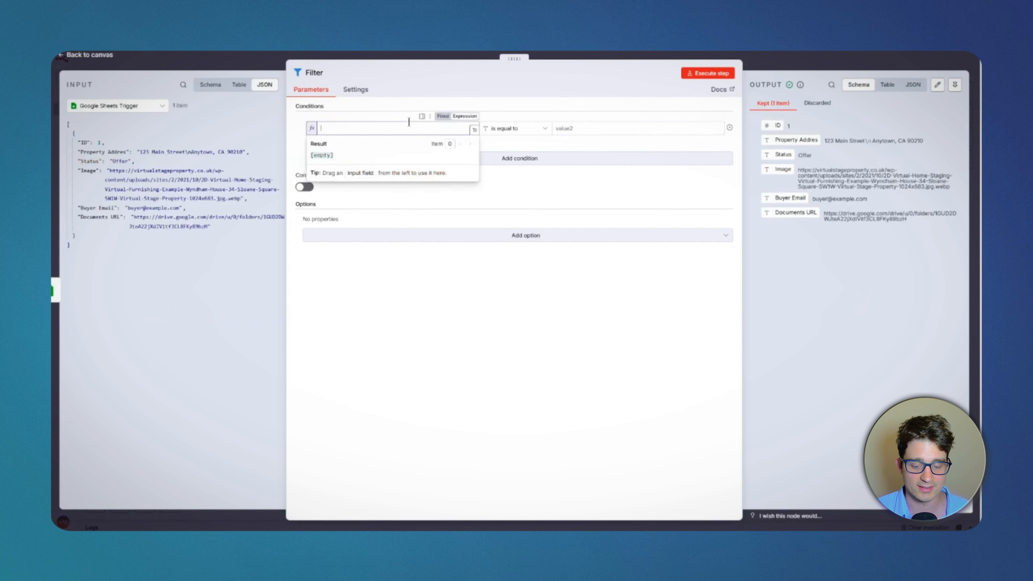
Step: Base the filter's first condition on Buyer Email and add a second requiring Documents URL to be empty
{"action": "left_click_drag", "start_coordinate": [97, 216], "coordinate": [346, 168]}
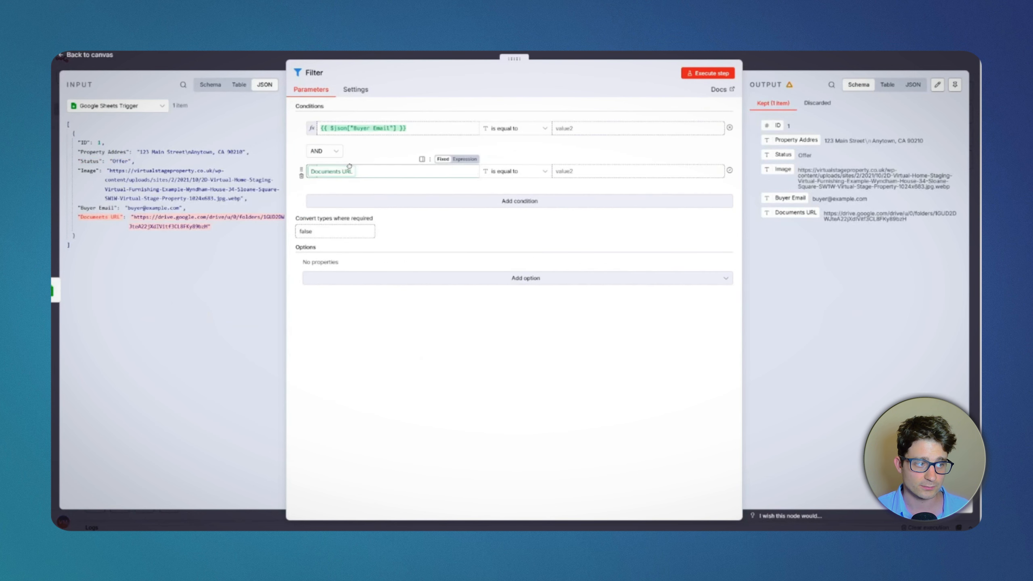
{"action": "left_click", "coordinate": [519, 174]}
{"action": "mouse_move", "coordinate": [530, 196]}
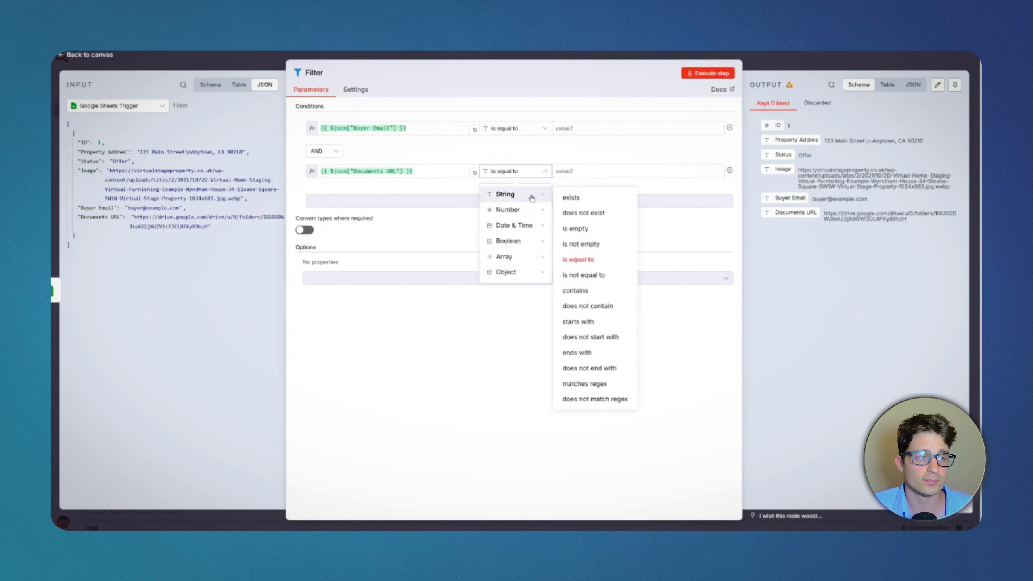
{"action": "left_click", "coordinate": [599, 227]}
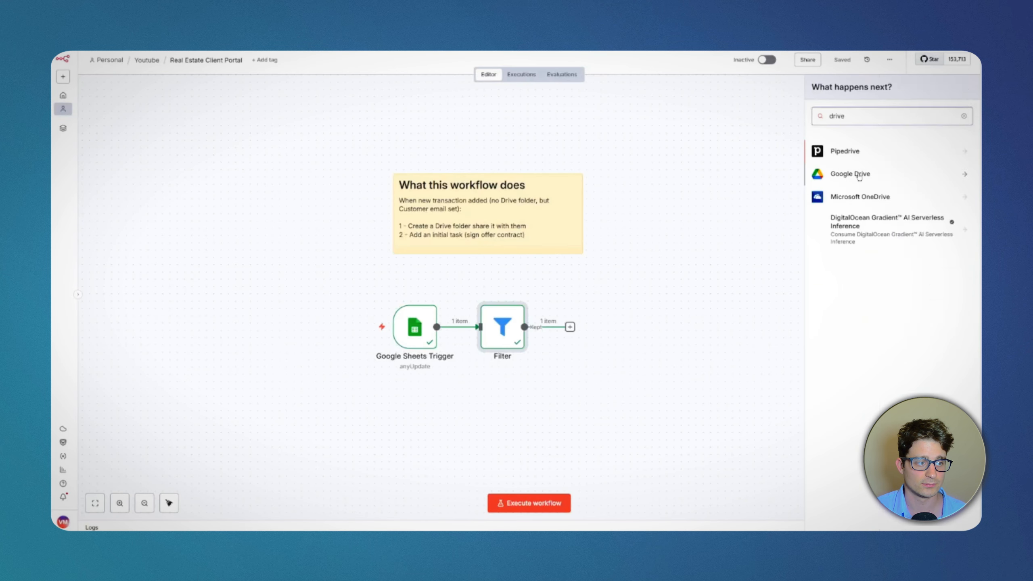
Step: Add a Google Drive Create folder node after the Filter
{"action": "left_click", "coordinate": [829, 143]}
{"action": "type", "text": "folder"}
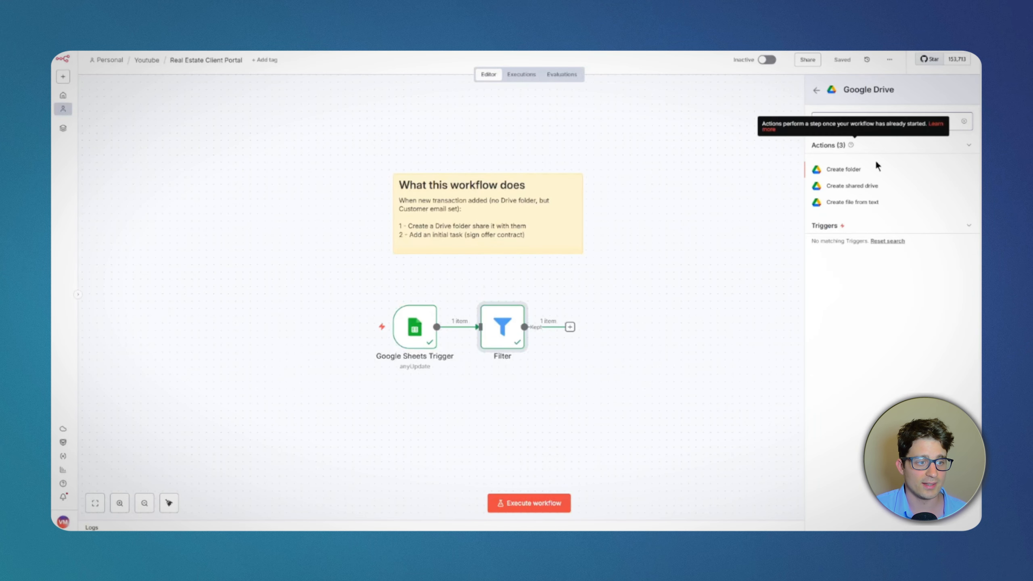
{"action": "left_click", "coordinate": [860, 172]}
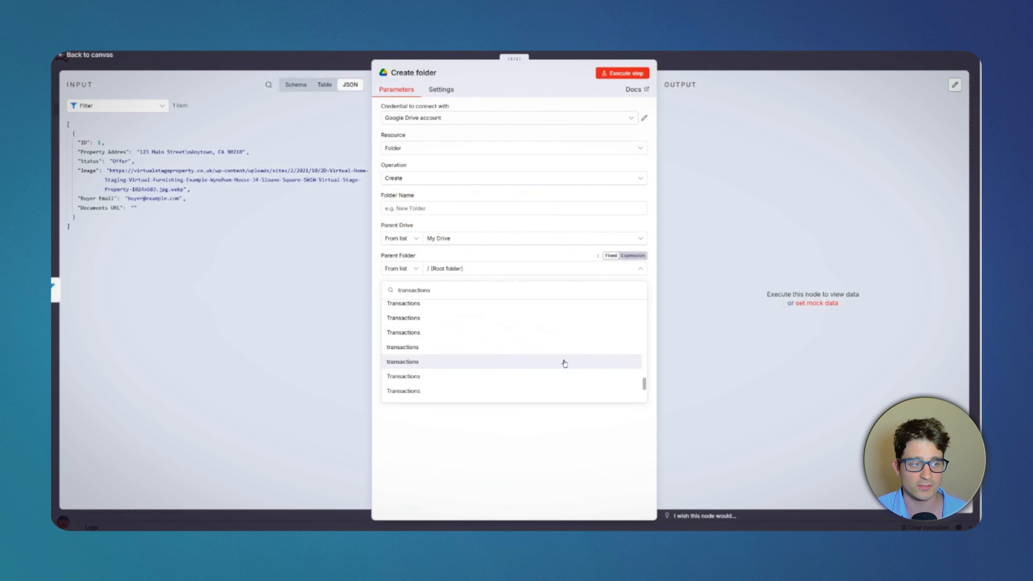
Step: Set the new folder's parent to Transactions in My Drive and its name to the Buyer Email field
{"action": "scroll", "coordinate": [419, 339], "scroll_direction": "up", "scroll_amount": 2}
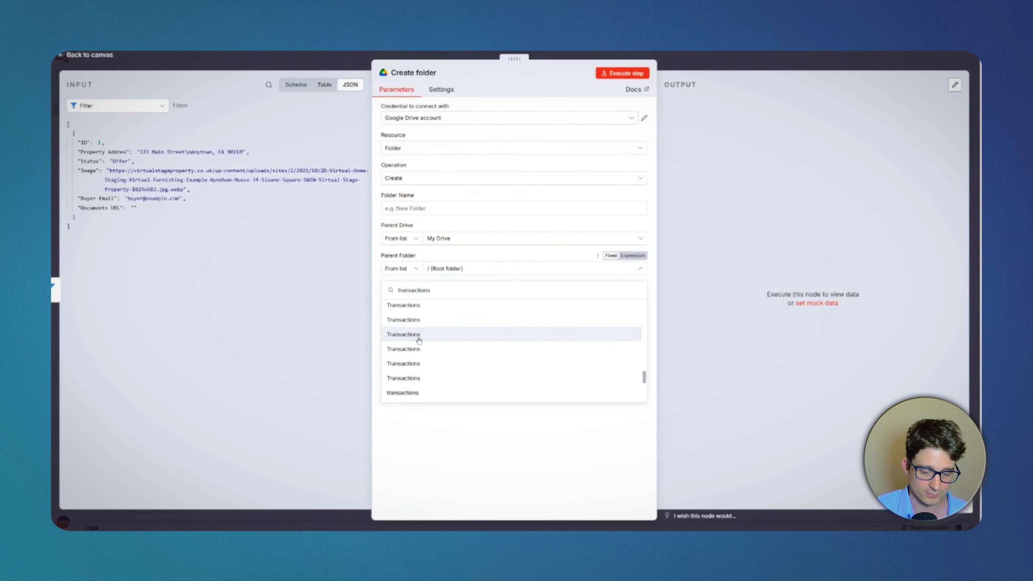
{"action": "left_click", "coordinate": [419, 336]}
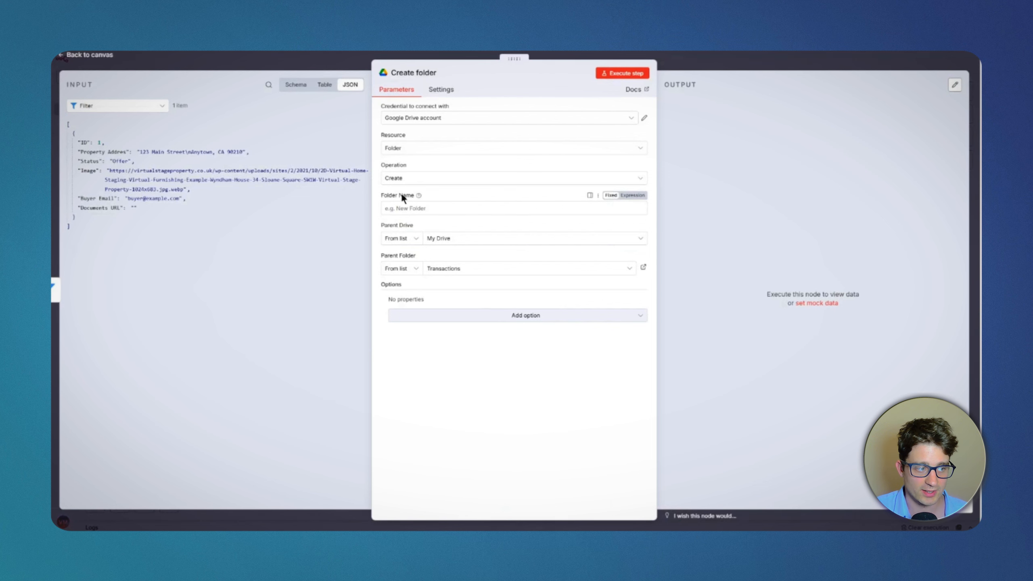
{"action": "left_click_drag", "start_coordinate": [102, 199], "coordinate": [421, 209]}
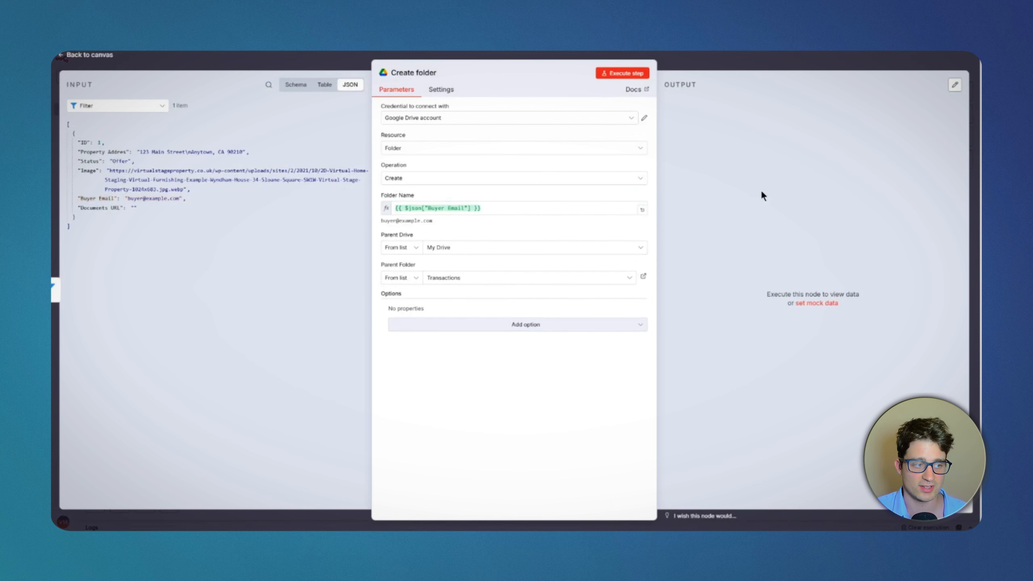
{"action": "key", "text": "Escape"}
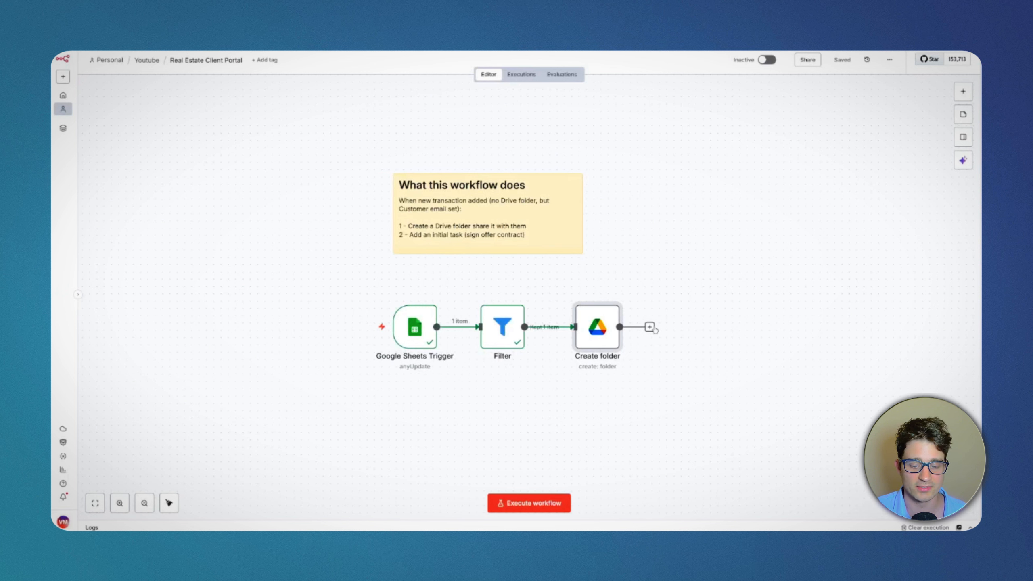
Step: Add a Google Sheets Update row in sheet node after Create folder
{"action": "left_click", "coordinate": [650, 327]}
{"action": "type", "text": "shee"}
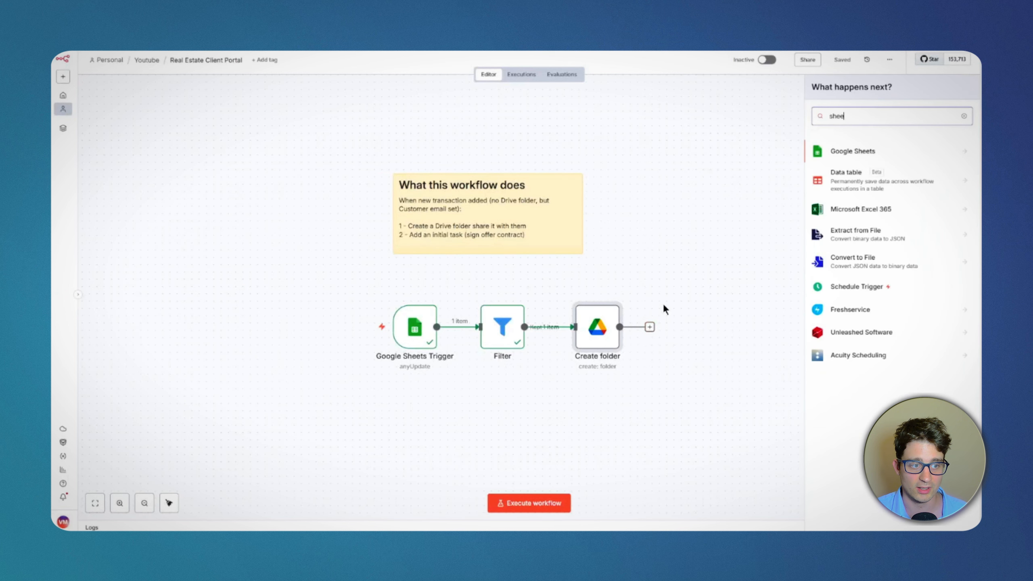
{"action": "left_click", "coordinate": [838, 152]}
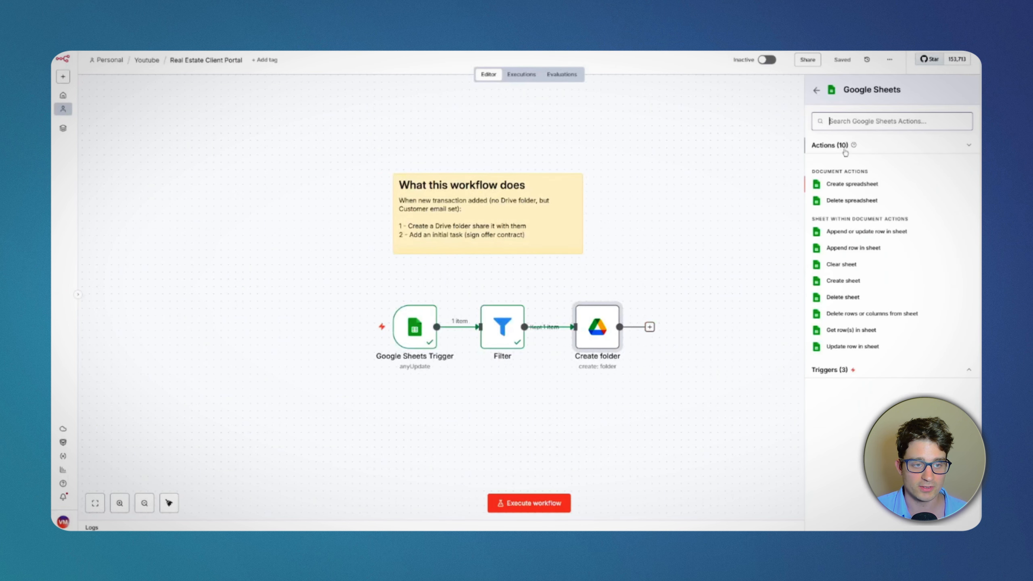
{"action": "left_click", "coordinate": [852, 347]}
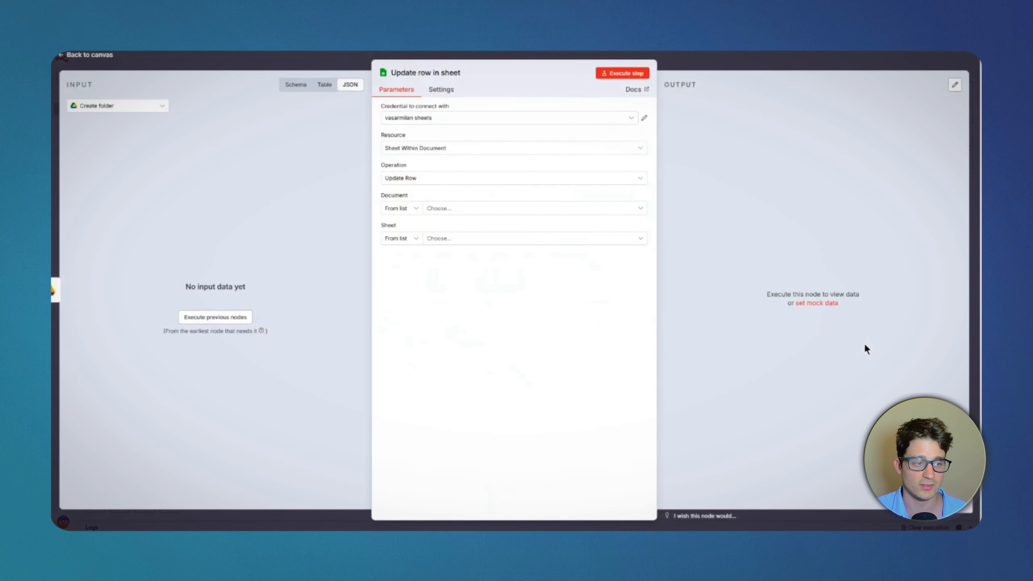
Step: Point the row update at the Transactions sheet of Real Estate Client Portal and execute the previous nodes for input data
{"action": "left_click", "coordinate": [227, 320]}
{"action": "left_click", "coordinate": [433, 206]}
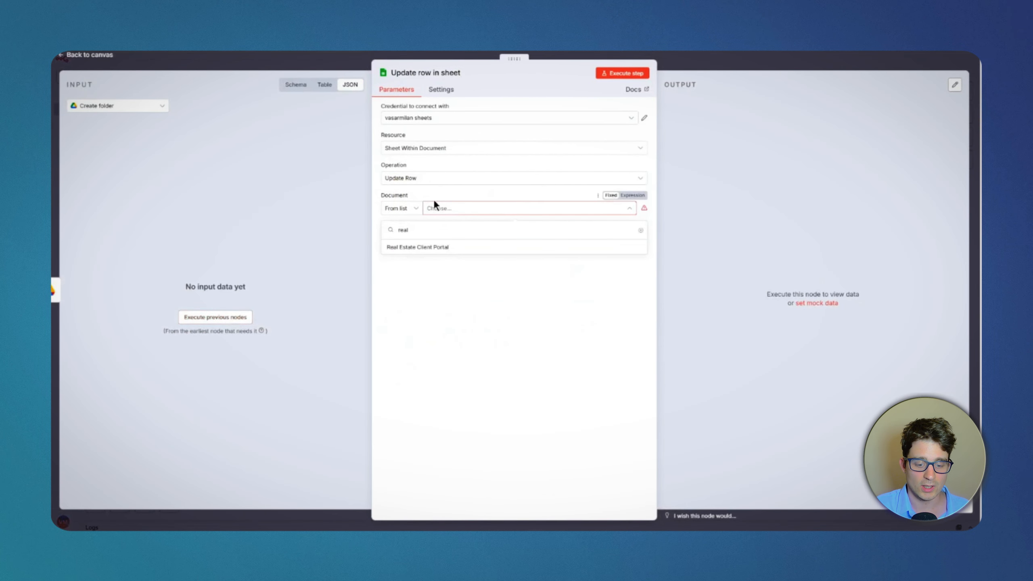
{"action": "left_click", "coordinate": [465, 248]}
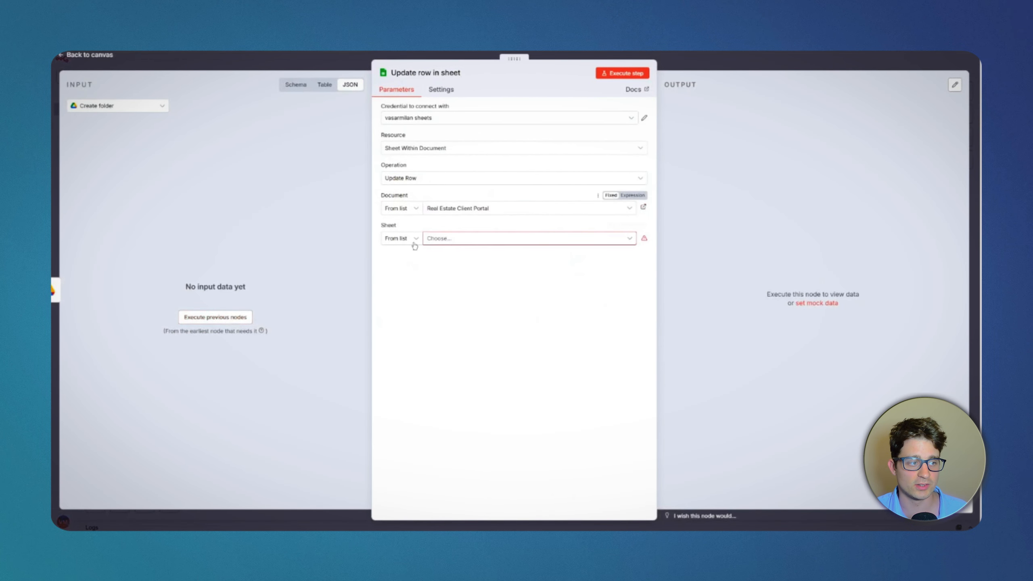
{"action": "left_click", "coordinate": [440, 243]}
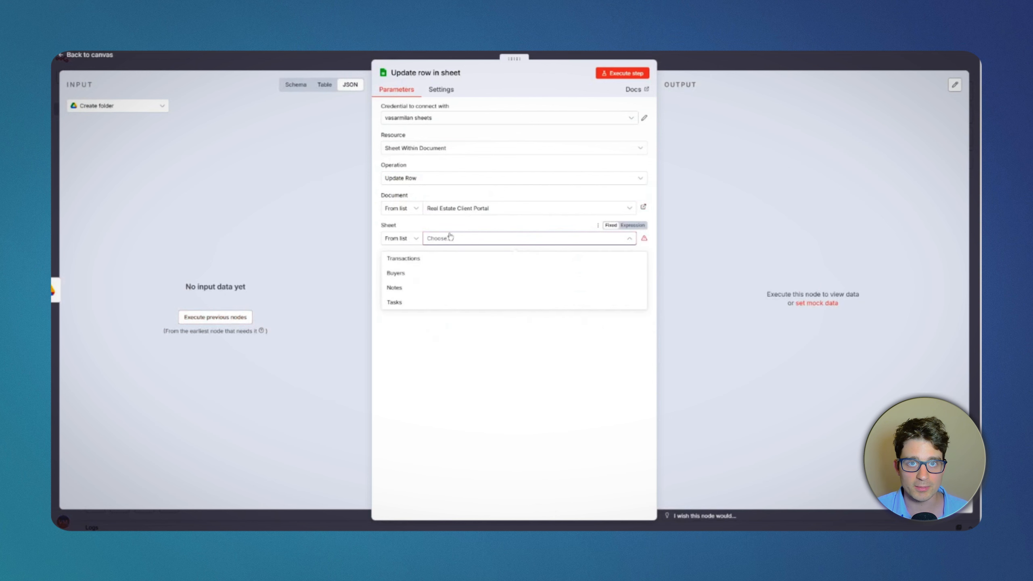
{"action": "left_click", "coordinate": [430, 258]}
{"action": "left_click", "coordinate": [217, 318]}
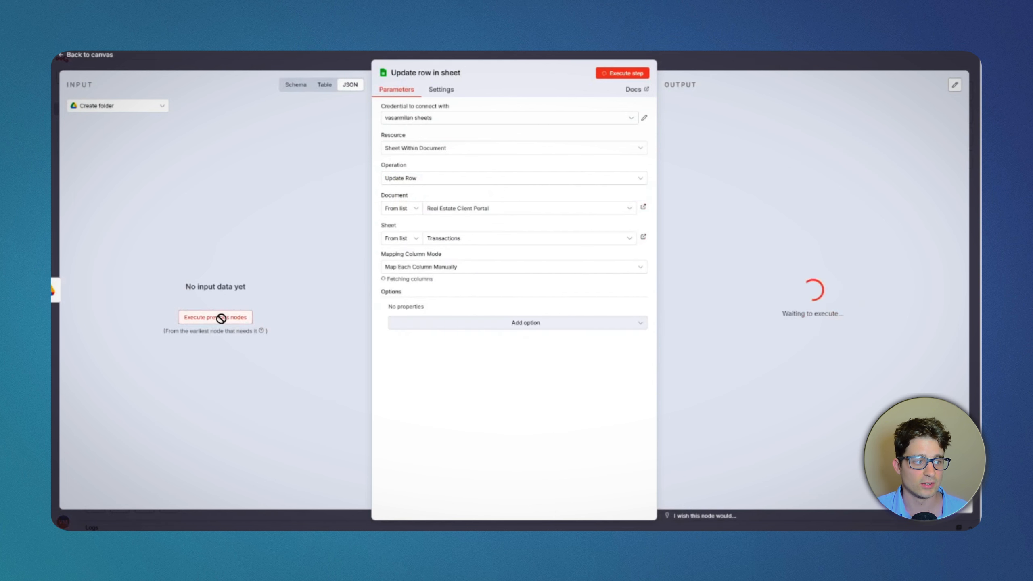
Step: Match rows on the ID column and map its value to the ID from Google Sheets Trigger
{"action": "scroll", "coordinate": [449, 348], "scroll_direction": "down", "scroll_amount": 2}
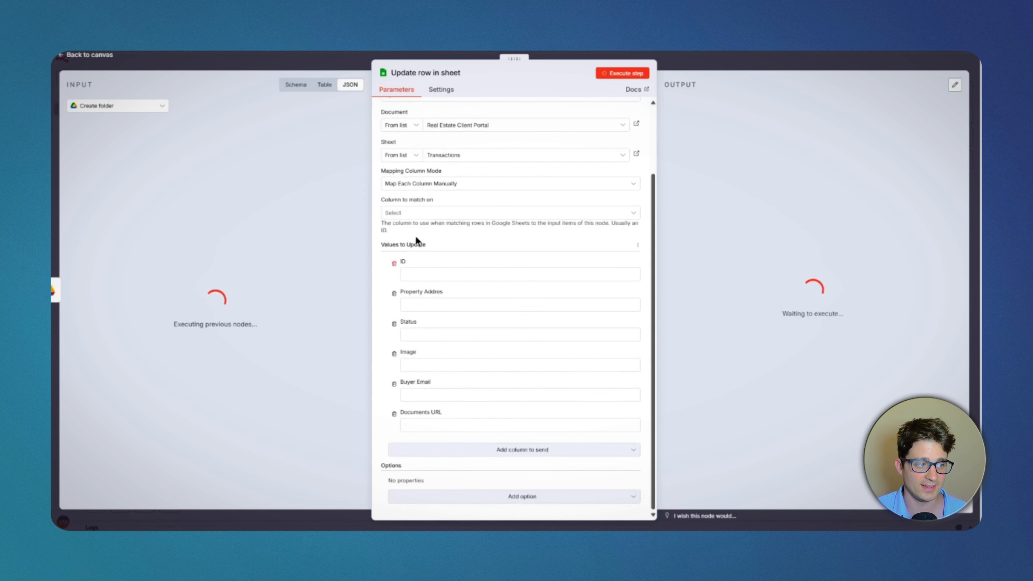
{"action": "left_click", "coordinate": [418, 214]}
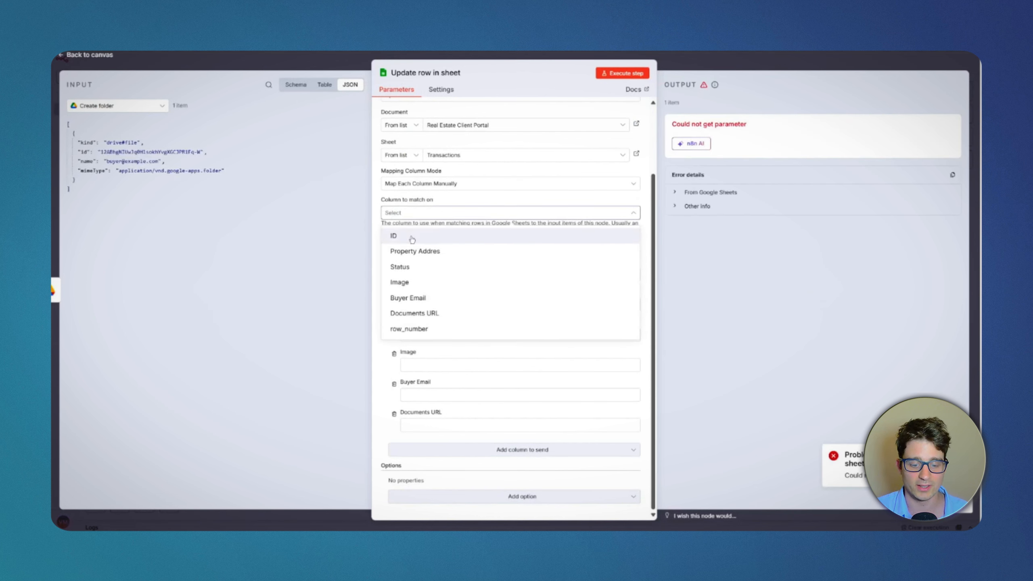
{"action": "left_click_drag", "start_coordinate": [412, 239], "coordinate": [291, 201]}
{"action": "left_click", "coordinate": [291, 201]}
{"action": "left_click", "coordinate": [116, 107]}
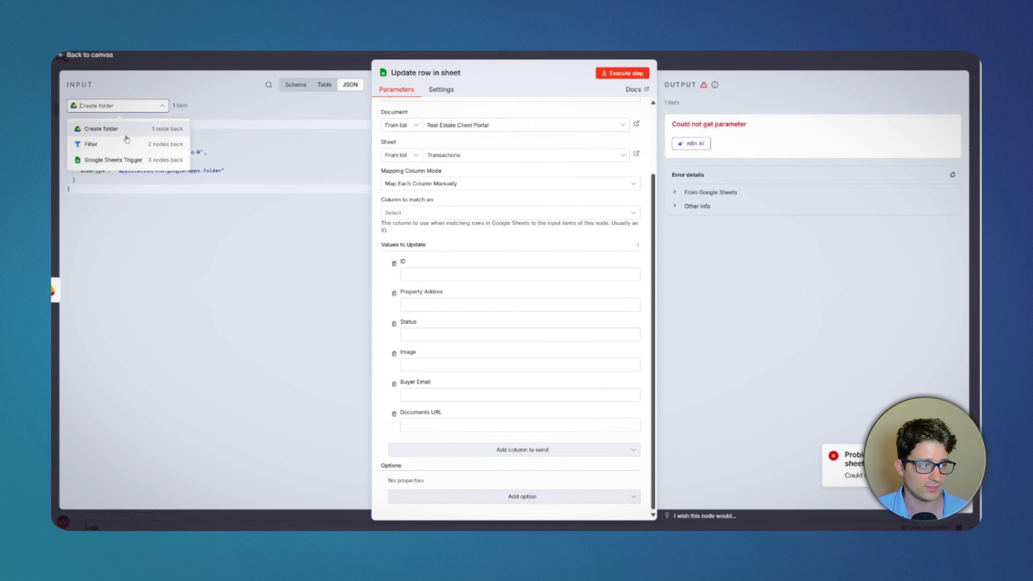
{"action": "left_click", "coordinate": [118, 160]}
{"action": "left_click", "coordinate": [404, 209]}
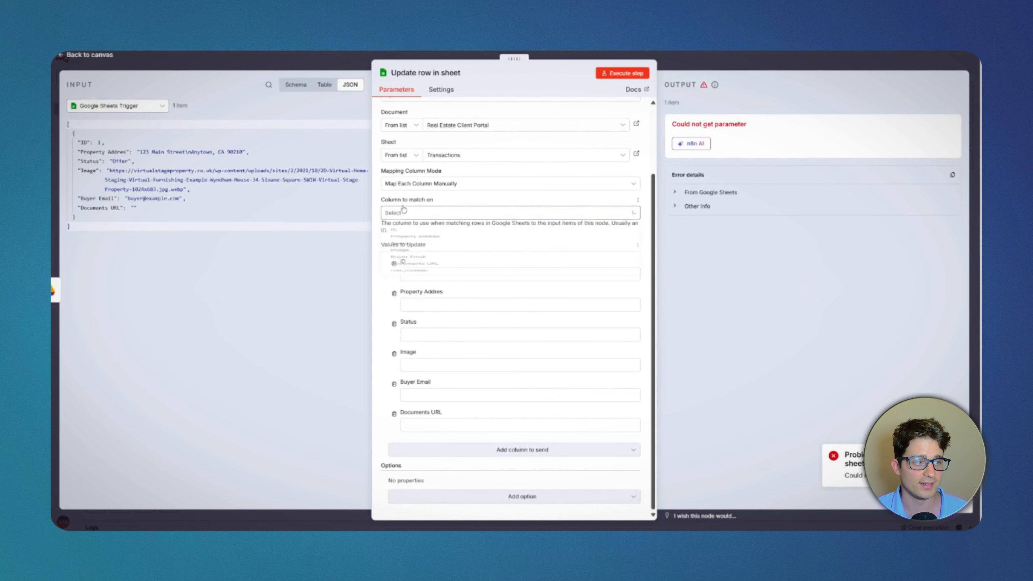
{"action": "left_click", "coordinate": [428, 235]}
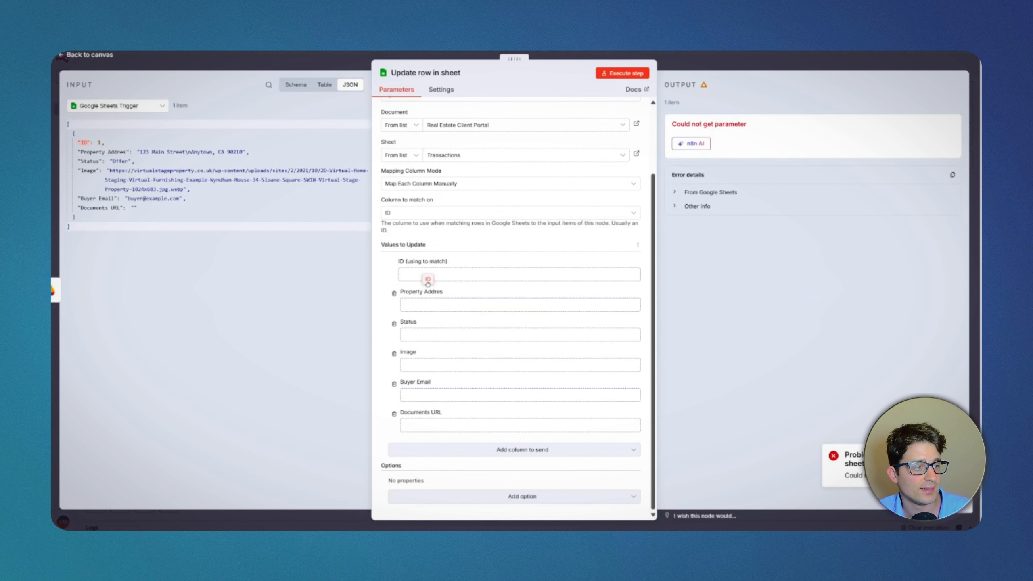
{"action": "left_click_drag", "start_coordinate": [427, 284], "coordinate": [427, 276]}
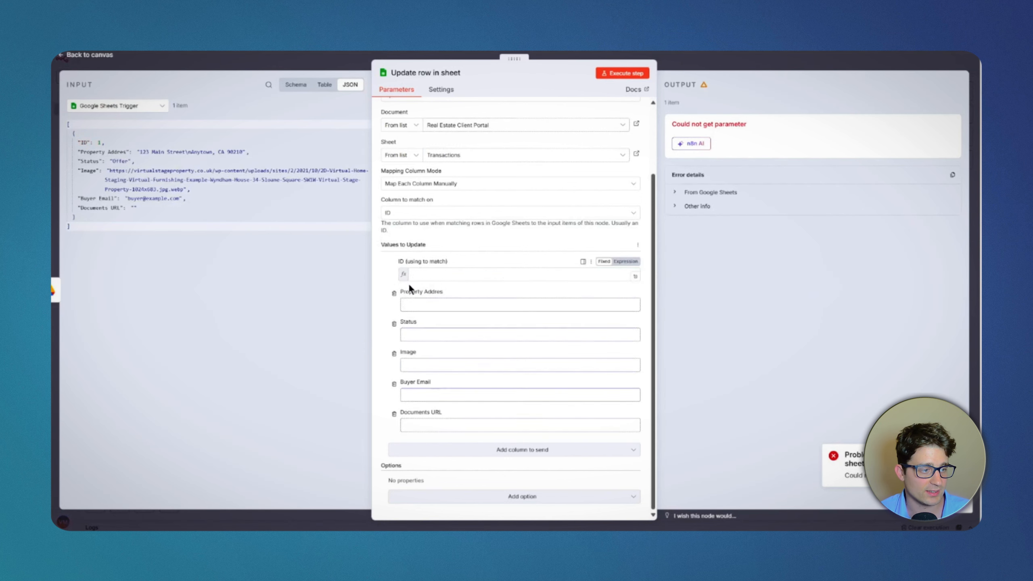
Step: Remove Property Address, Status, Image and Buyer Email from the values to update
{"action": "left_click", "coordinate": [394, 303]}
{"action": "left_click", "coordinate": [394, 328]}
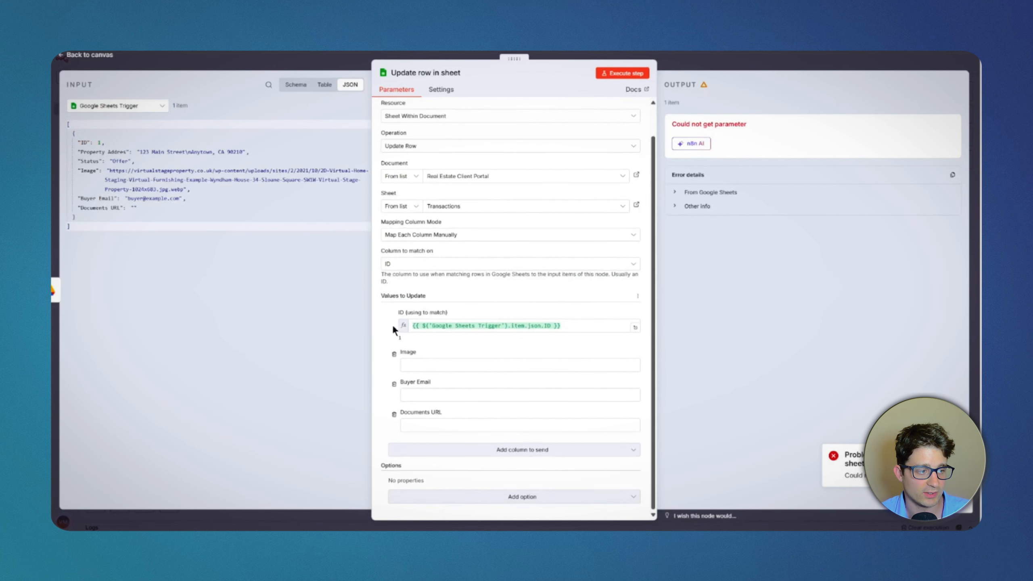
{"action": "left_click", "coordinate": [394, 354]}
{"action": "left_click", "coordinate": [394, 379]}
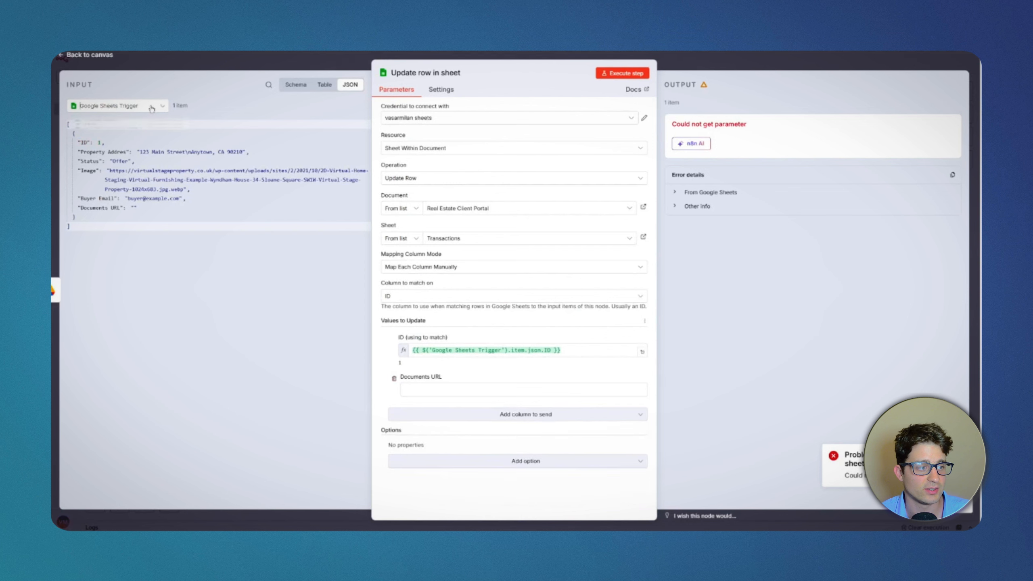
{"action": "left_click", "coordinate": [118, 106]}
{"action": "left_click", "coordinate": [121, 130]}
{"action": "left_click_drag", "start_coordinate": [82, 151], "coordinate": [450, 394]}
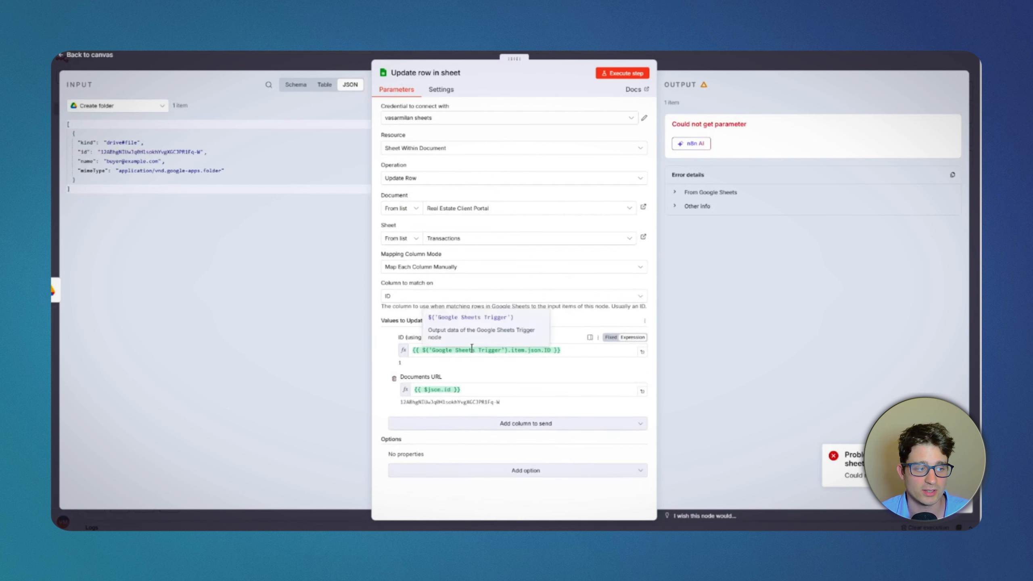
{"action": "left_click", "coordinate": [474, 388]}
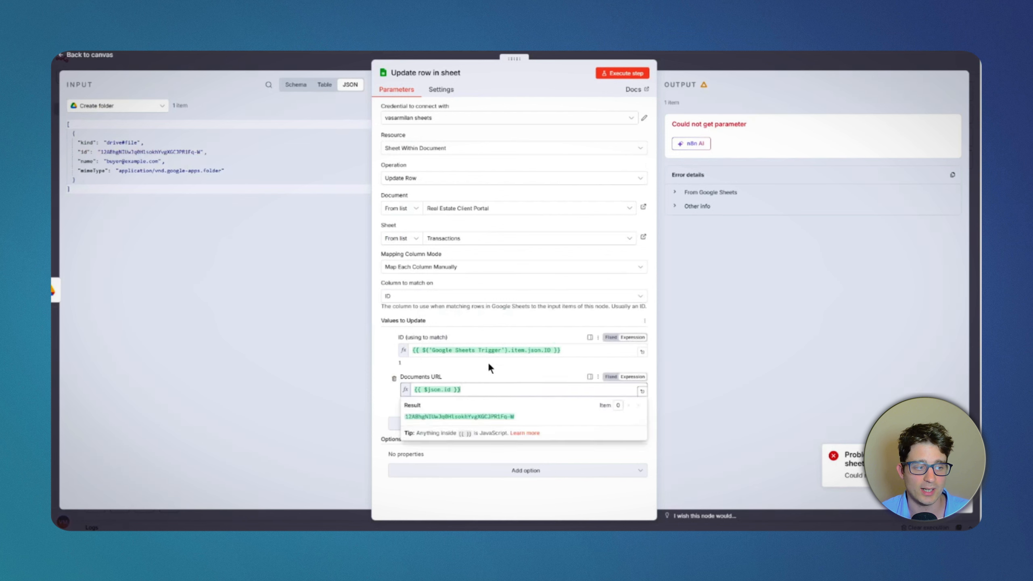
{"action": "type", "text": "https://drive.google.com/drive/u/0/folders/"}
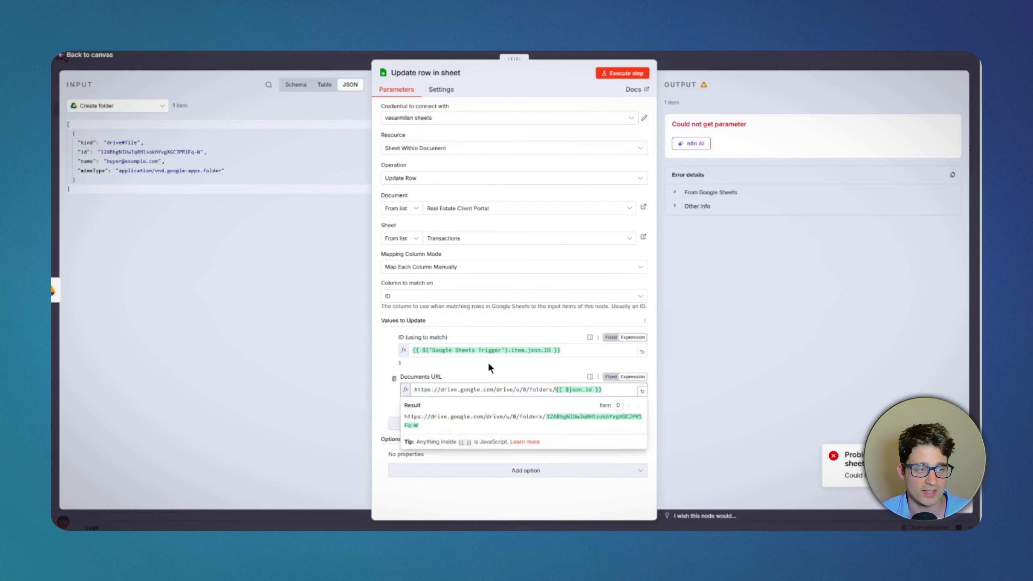
{"action": "left_click", "coordinate": [829, 347]}
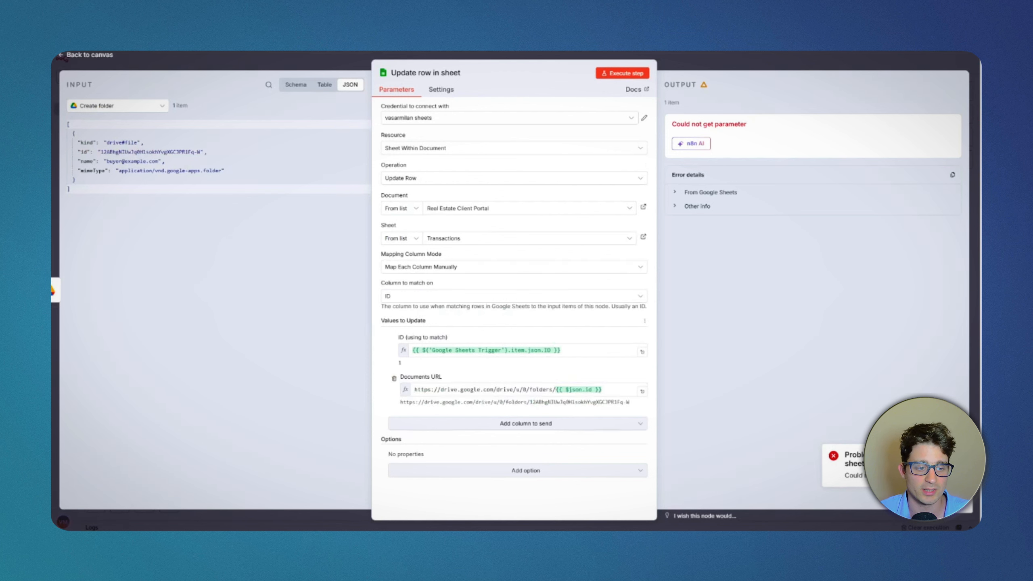
{"action": "left_click_drag", "start_coordinate": [940, 455], "coordinate": [922, 475]}
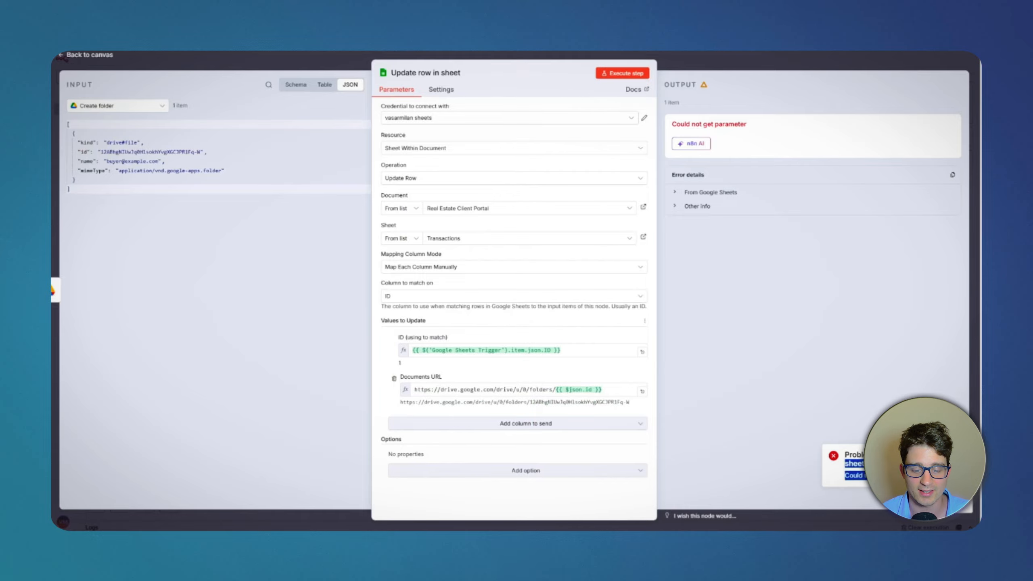
{"action": "key", "text": "Escape"}
{"action": "left_click", "coordinate": [757, 266]}
{"action": "type", "text": "s"}
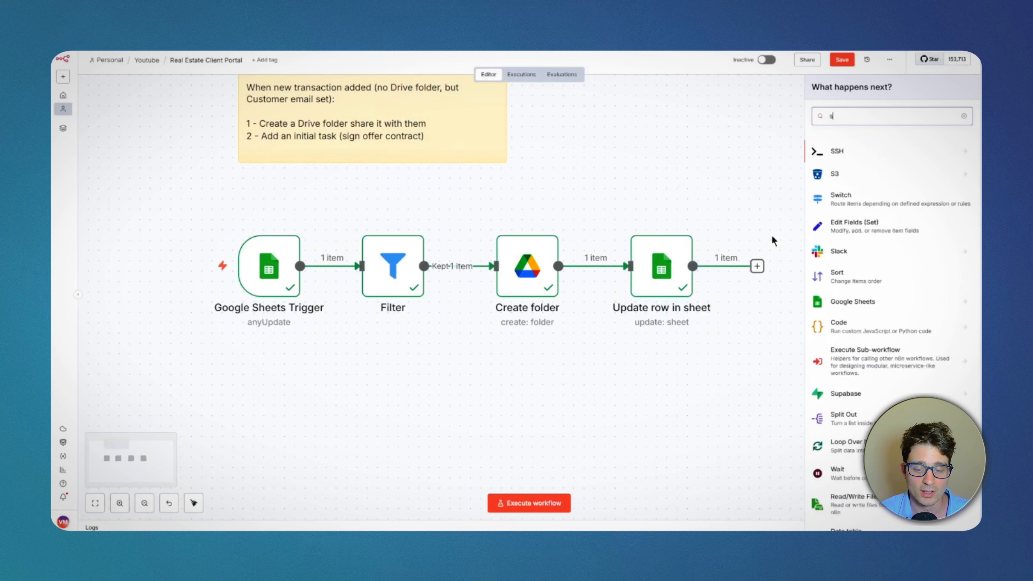
{"action": "type", "text": "heets"}
{"action": "left_click", "coordinate": [703, 171]}
{"action": "left_click", "coordinate": [760, 263]}
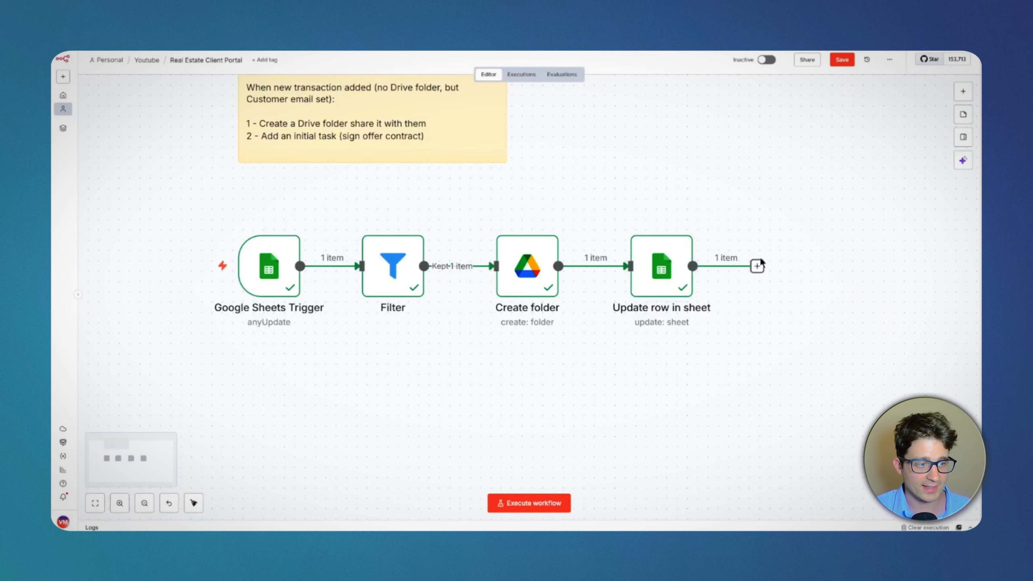
Step: Add a Google Sheets Append row in sheet node after the Update row in sheet node
{"action": "left_click", "coordinate": [758, 264]}
{"action": "type", "text": "sheets"}
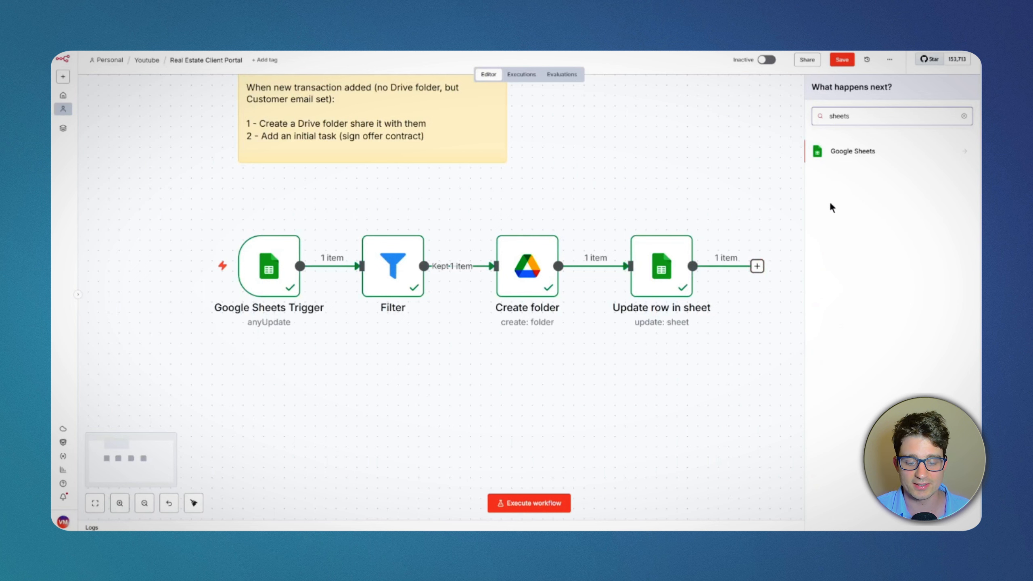
{"action": "key", "text": "Return"}
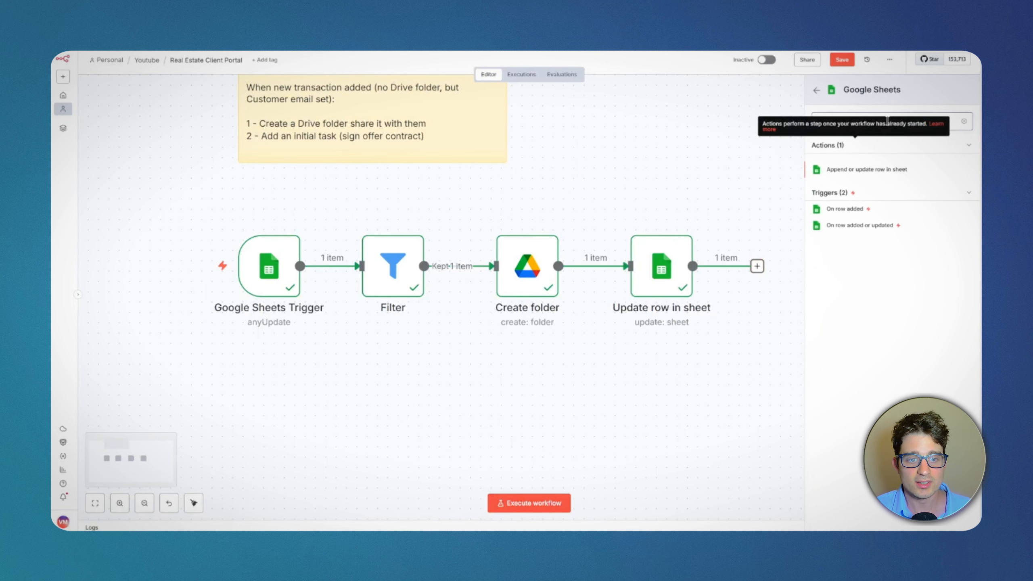
{"action": "type", "text": "add"}
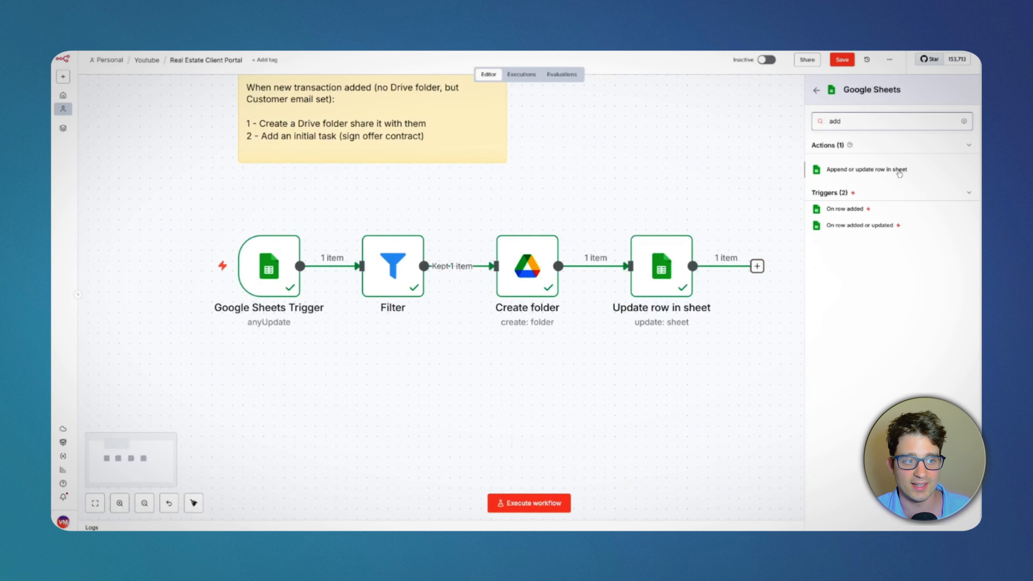
{"action": "key", "text": "BackSpace"}
{"action": "key", "text": "BackSpace"}
{"action": "type", "text": "pp"}
{"action": "left_click", "coordinate": [899, 174]}
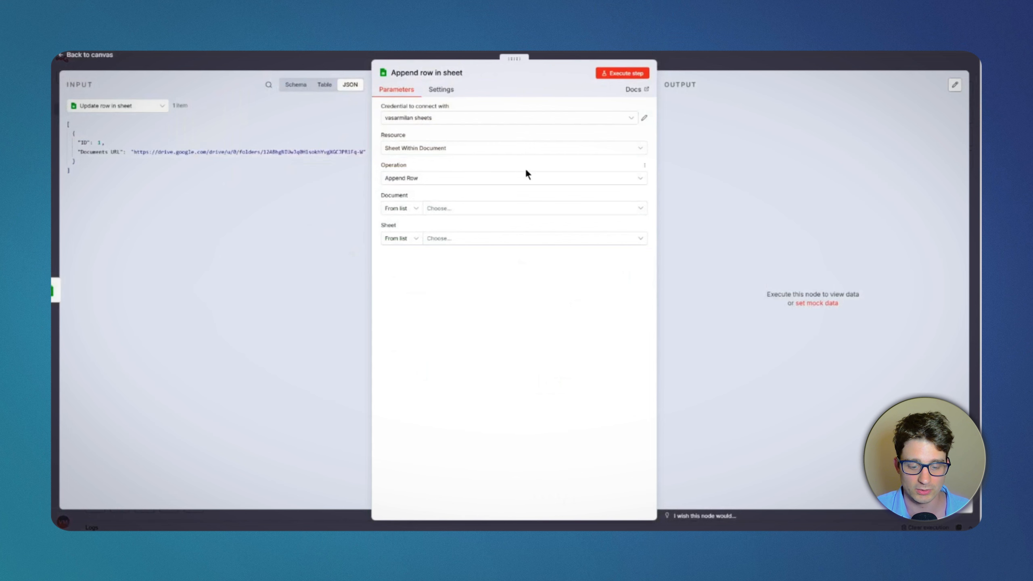
Step: Target the Tasks sheet of Real Estate Client Portal and remove Task Deadline from the values to send
{"action": "left_click", "coordinate": [439, 236]}
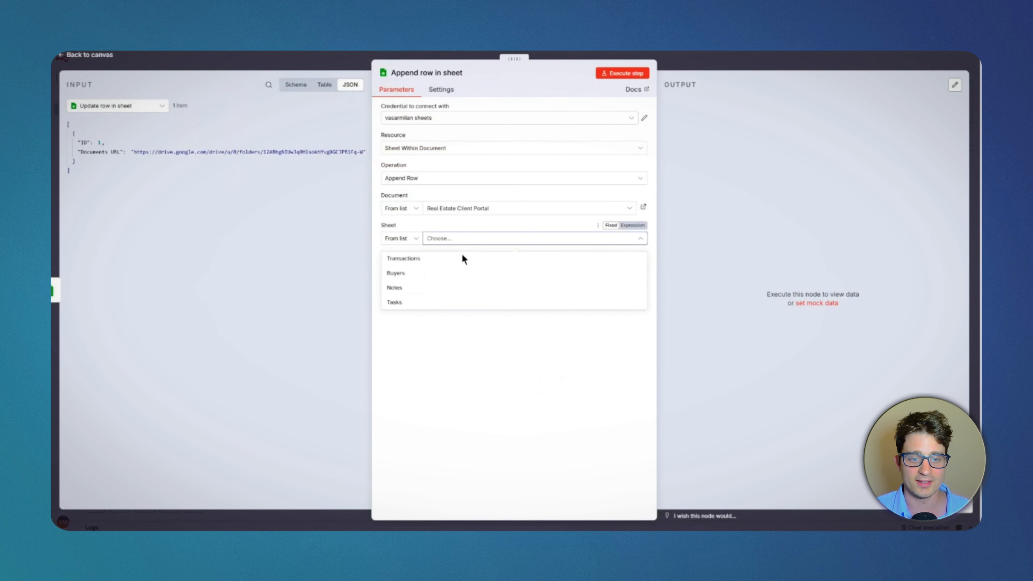
{"action": "left_click", "coordinate": [442, 303]}
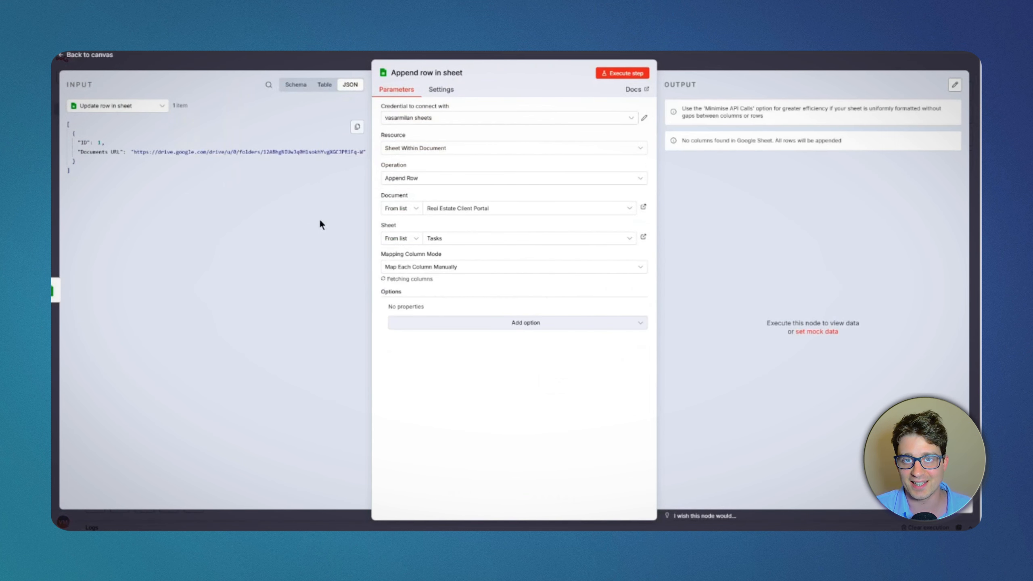
{"action": "left_click", "coordinate": [120, 105]}
{"action": "left_click", "coordinate": [121, 175]}
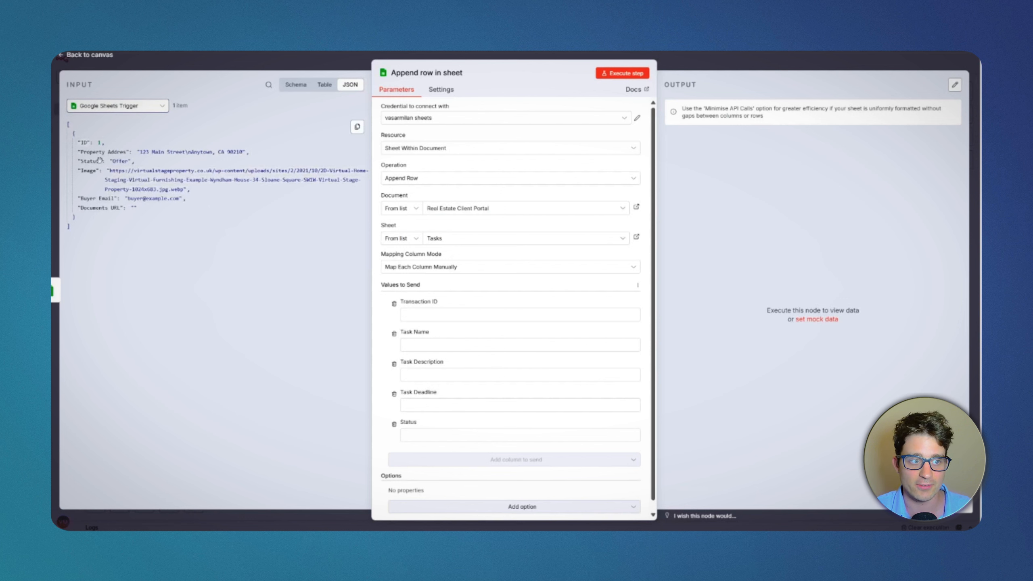
{"action": "left_click", "coordinate": [394, 394]}
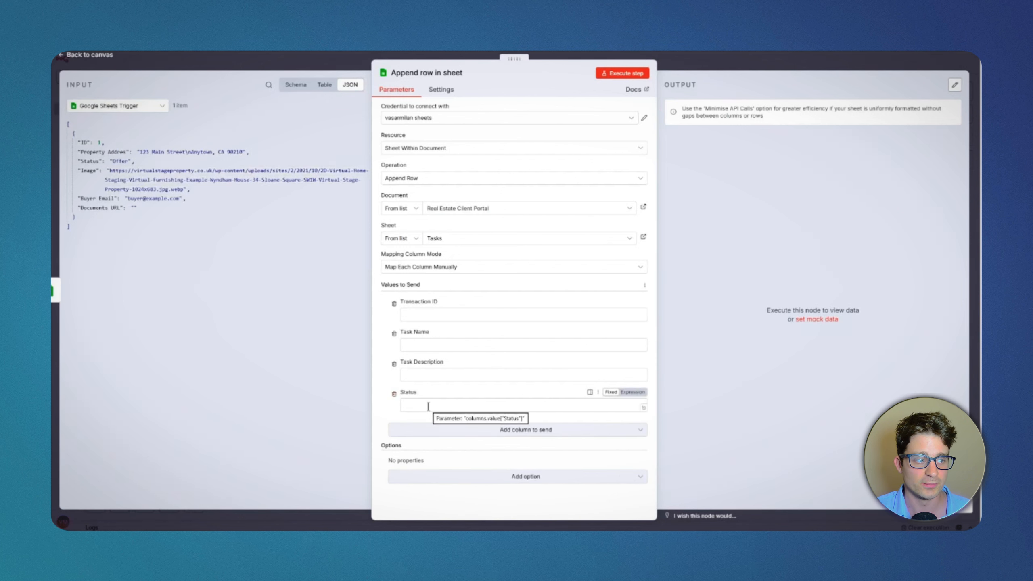
Step: Set the new task's Status to To Do and map Transaction ID to the ID from Google Sheets Trigger
{"action": "left_click", "coordinate": [424, 402]}
{"action": "type", "text": "To Do"}
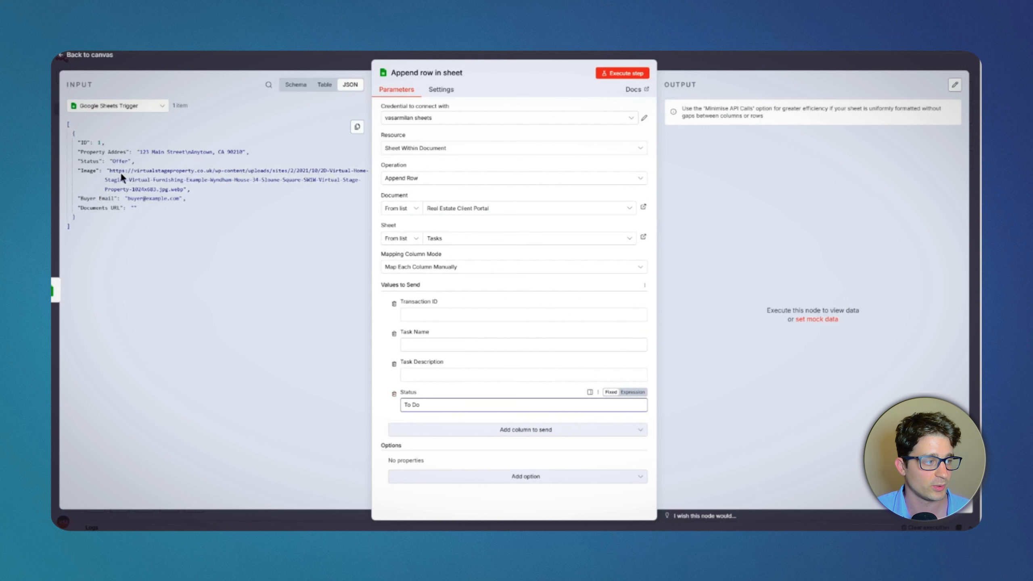
{"action": "left_click_drag", "start_coordinate": [84, 141], "coordinate": [423, 314]}
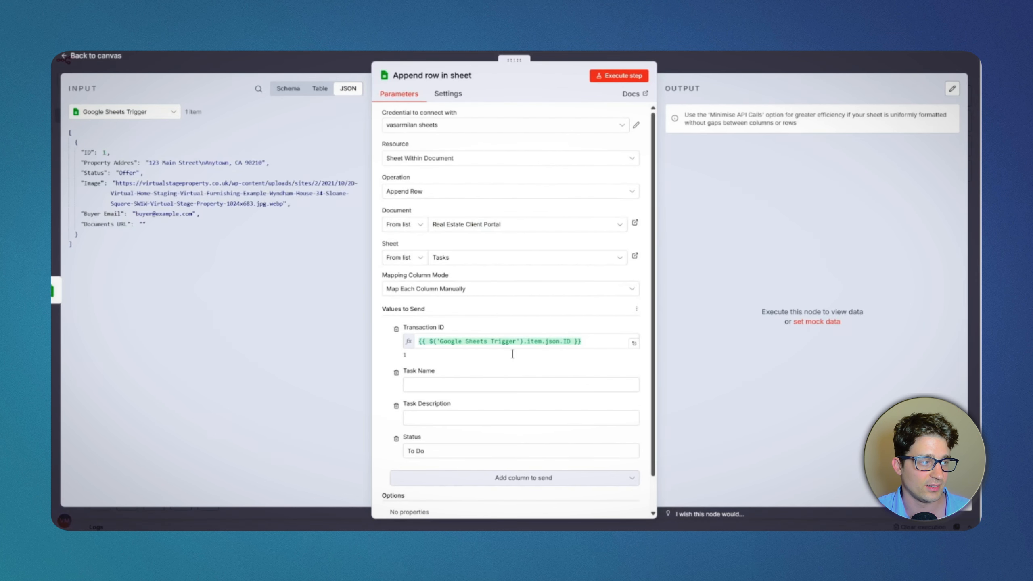
Step: Set Task Name to "Please update your documents to the documents folder." and Task Description to "...", and execute the append node
{"action": "left_click", "coordinate": [505, 380]}
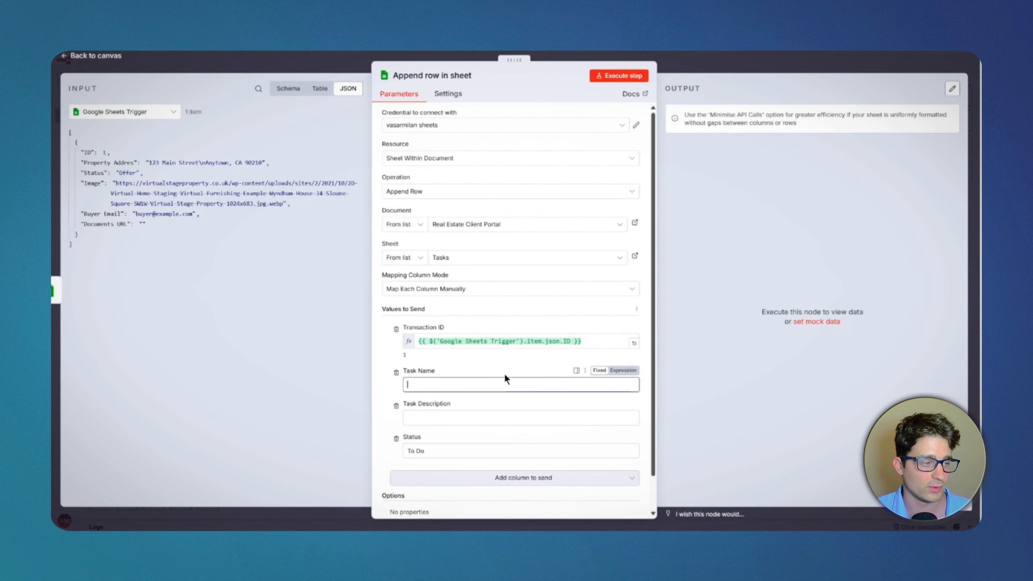
{"action": "type", "text": "Please "}
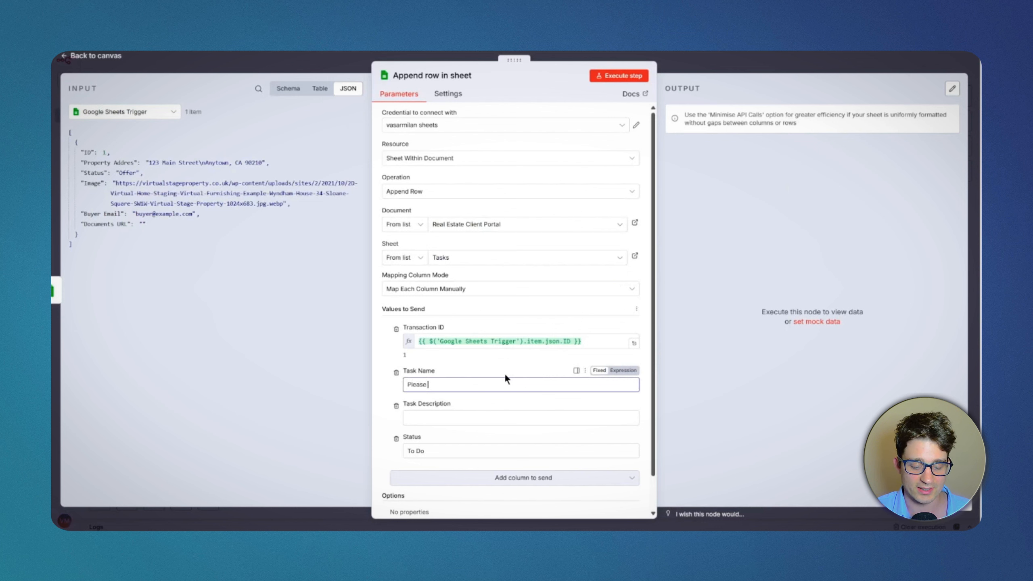
{"action": "type", "text": "update your docu"}
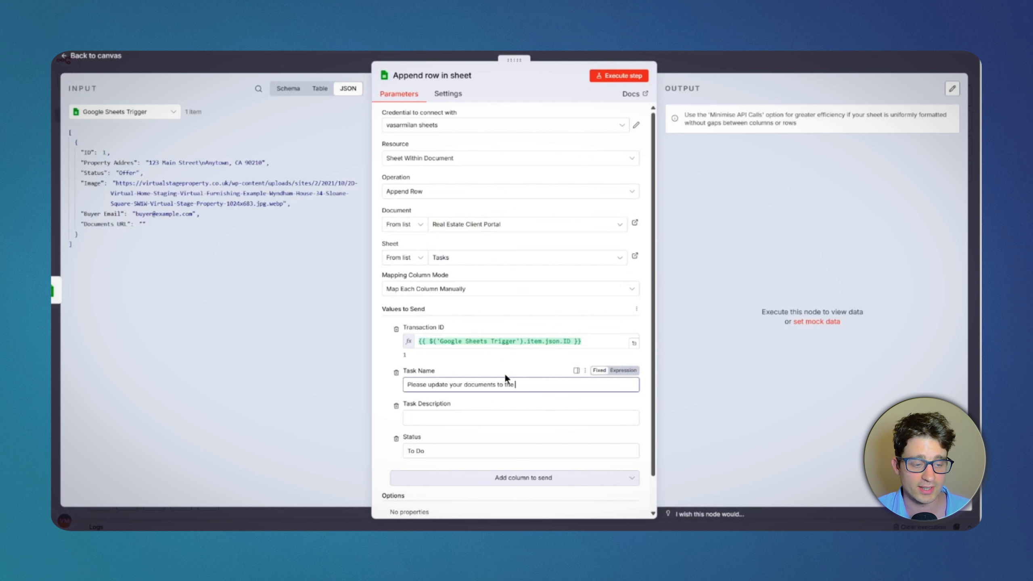
{"action": "type", "text": "ments to the documents folder."}
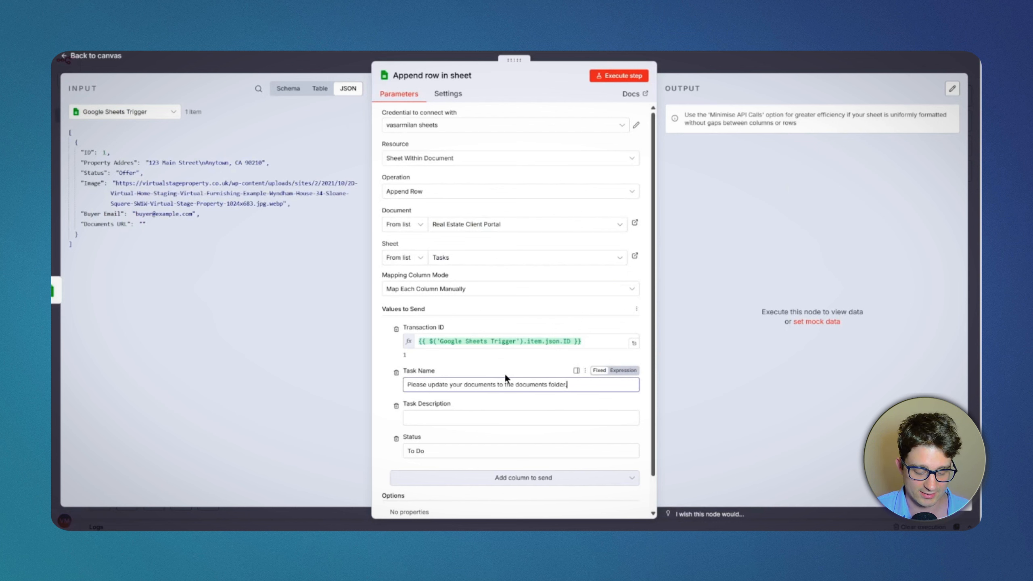
{"action": "left_click", "coordinate": [468, 416]}
{"action": "type", "text": "..."}
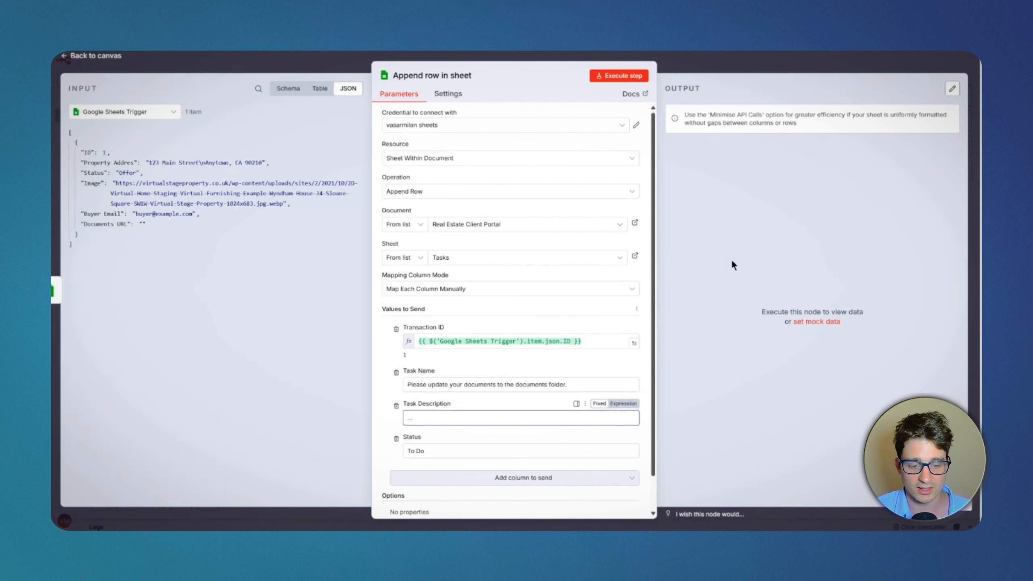
{"action": "left_click", "coordinate": [731, 260]}
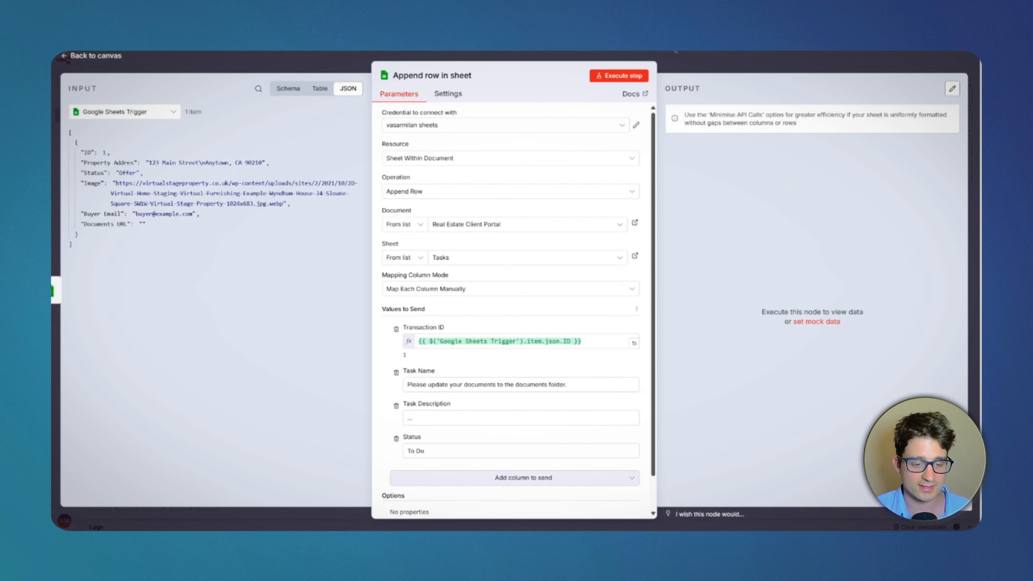
{"action": "left_click", "coordinate": [623, 76]}
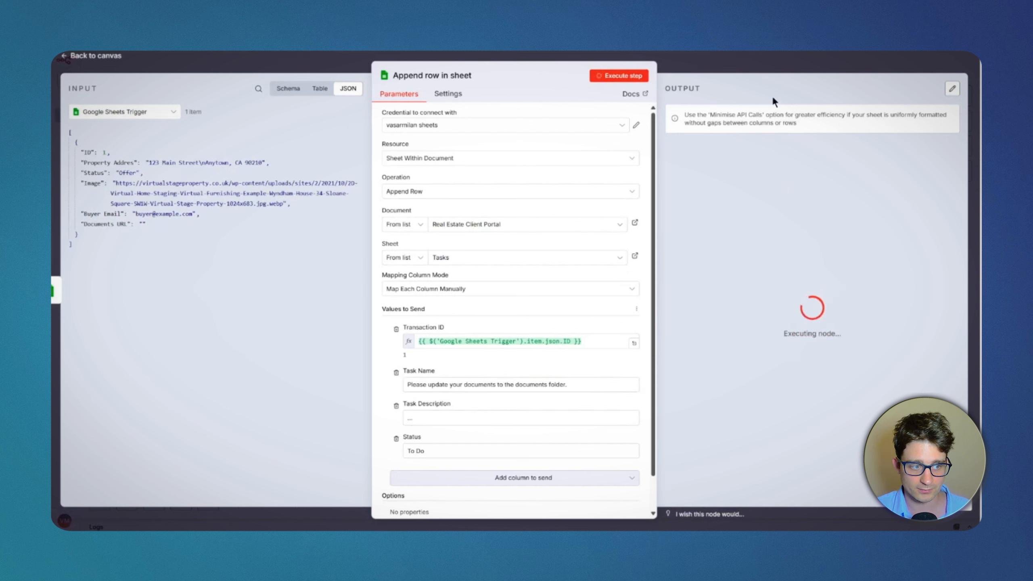
Step: Switch to the Real Estate Client Portal spreadsheet and check the appended task row in Tasks and the Documents URL in Transactions
{"action": "left_click", "coordinate": [777, 58]}
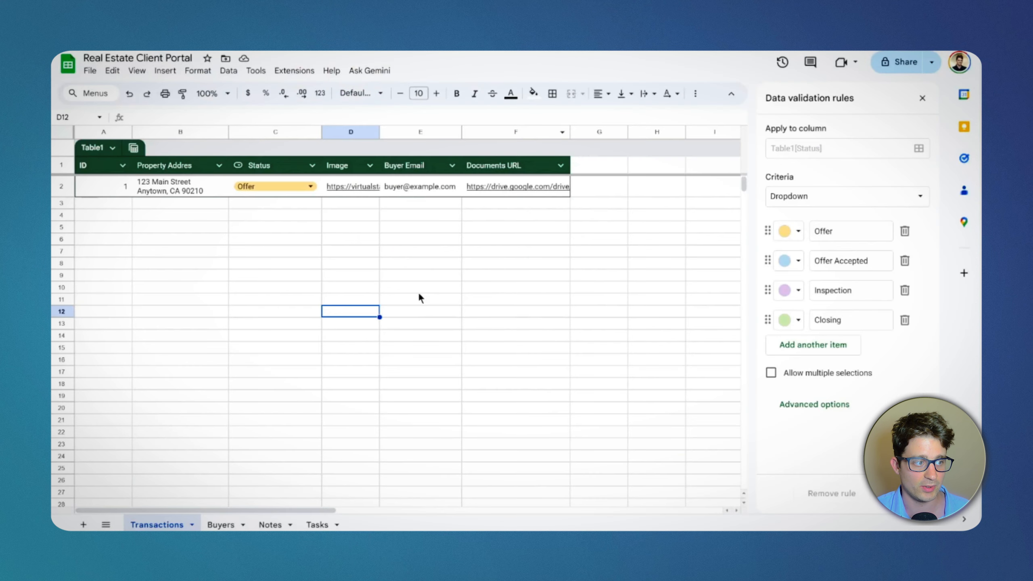
{"action": "left_click", "coordinate": [420, 290]}
{"action": "left_click", "coordinate": [317, 525]}
{"action": "left_click", "coordinate": [214, 271]}
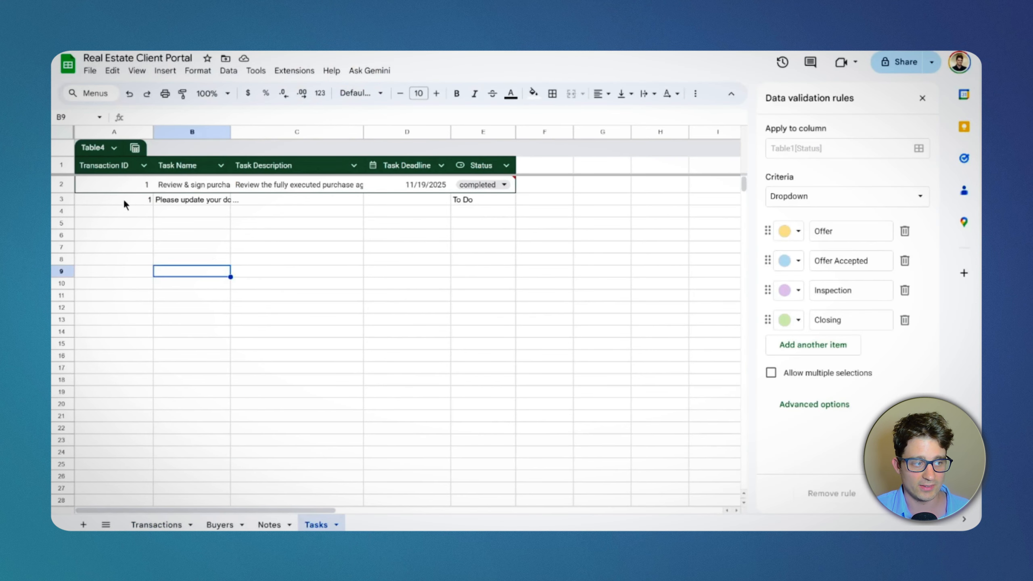
{"action": "left_click_drag", "start_coordinate": [122, 199], "coordinate": [463, 199]}
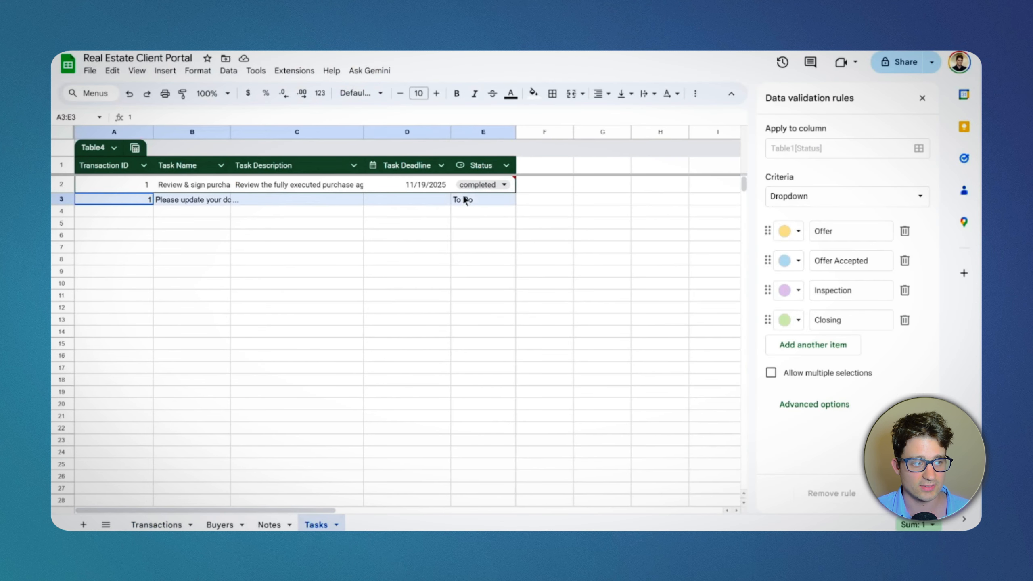
{"action": "left_click", "coordinate": [157, 523]}
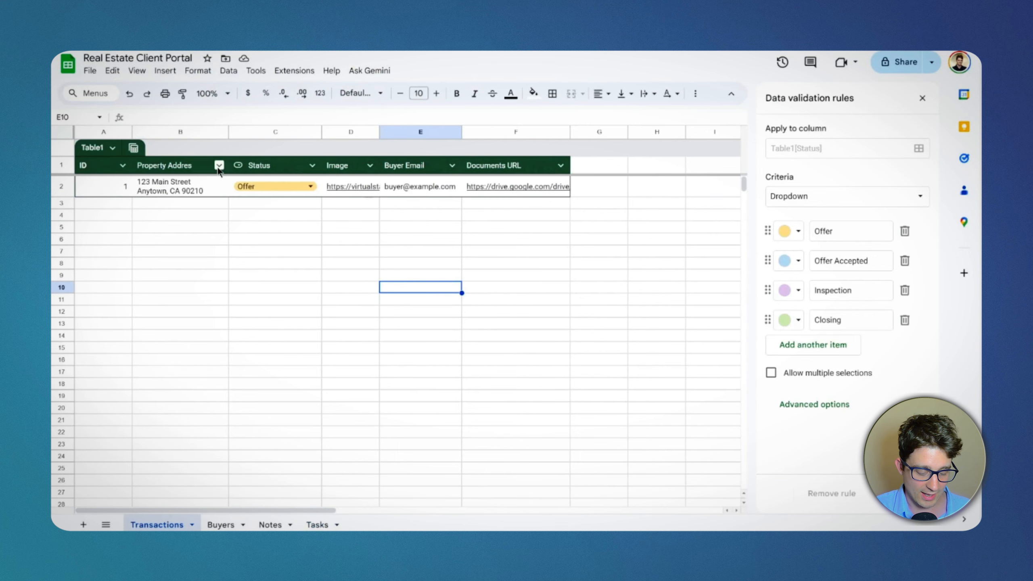
{"action": "left_click", "coordinate": [493, 182]}
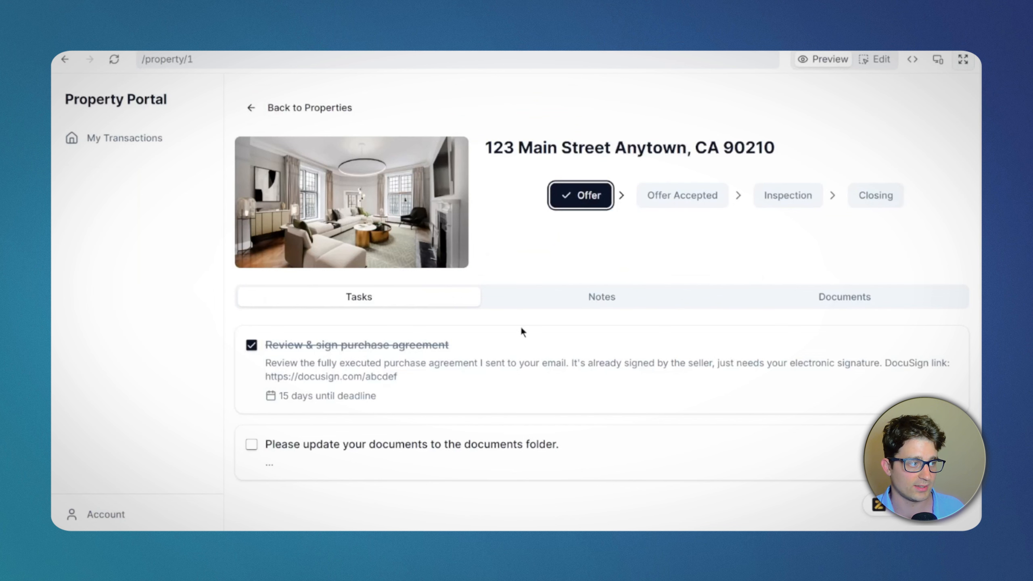
Step: Switch to the Zite portal preview and check the new documents task in the property's task list
{"action": "left_click", "coordinate": [516, 303]}
{"action": "left_click", "coordinate": [472, 297]}
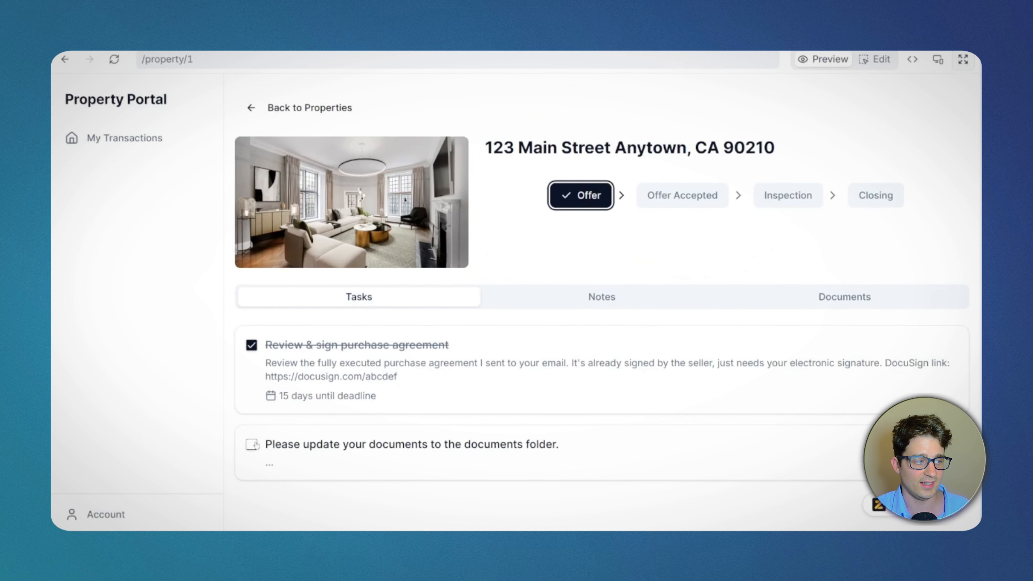
{"action": "left_click", "coordinate": [288, 424]}
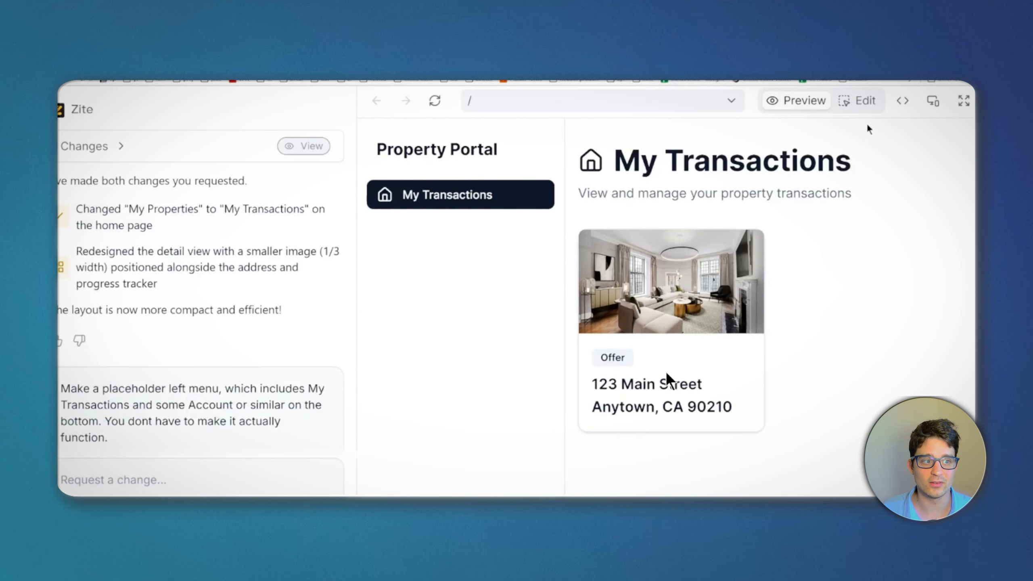
Step: Show the portal app's source code in Zite and look through index.css, HomePage.tsx and the PropertyDetailsPage file
{"action": "left_click", "coordinate": [854, 102]}
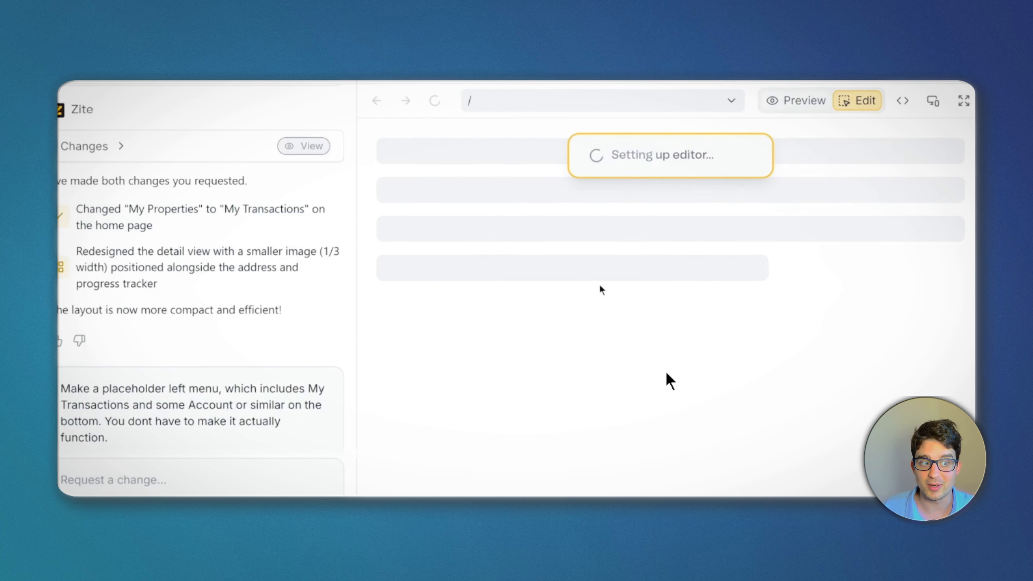
{"action": "left_click", "coordinate": [902, 101]}
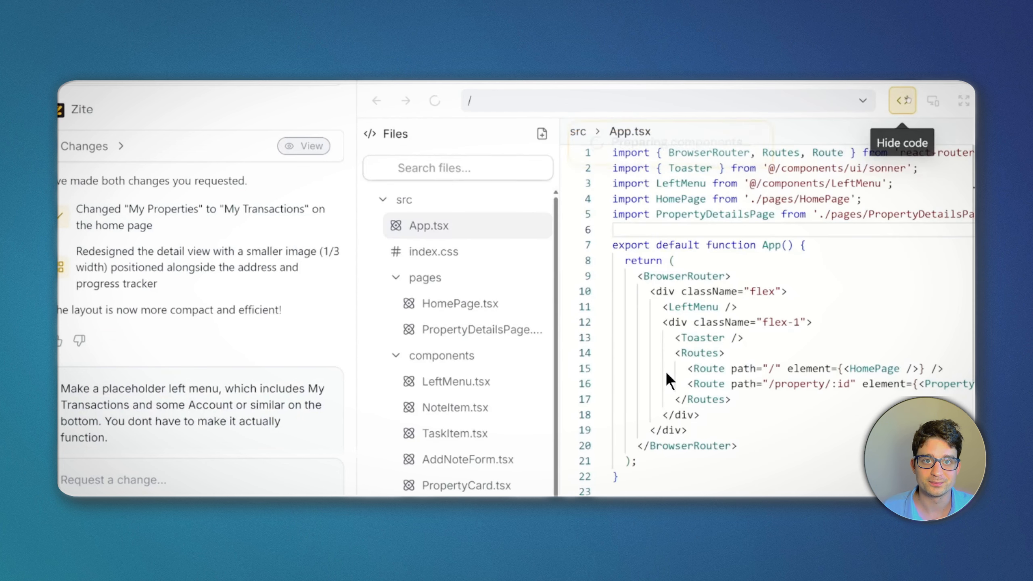
{"action": "left_click", "coordinate": [434, 251]}
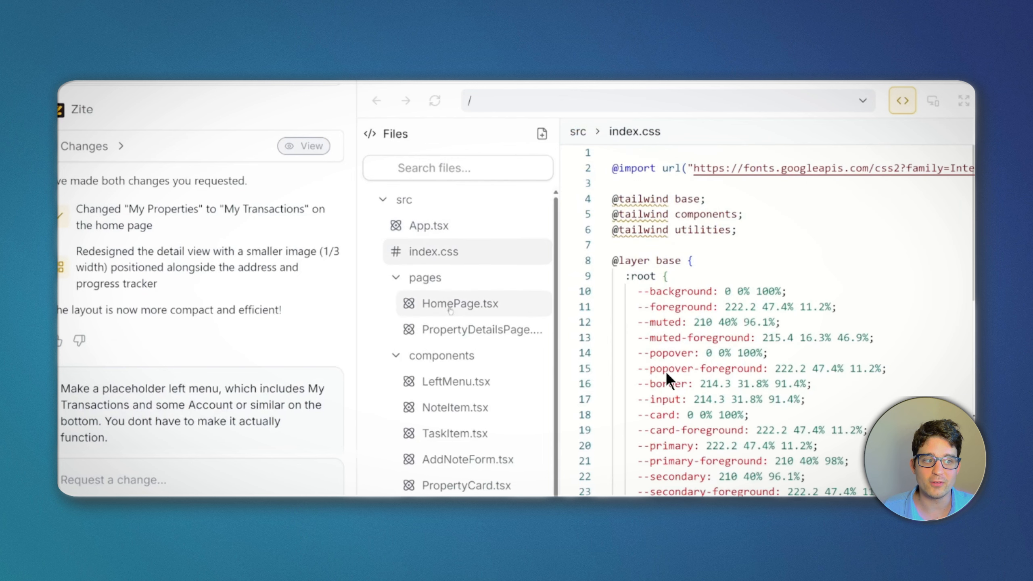
{"action": "left_click", "coordinate": [460, 303]}
{"action": "left_click", "coordinate": [466, 330]}
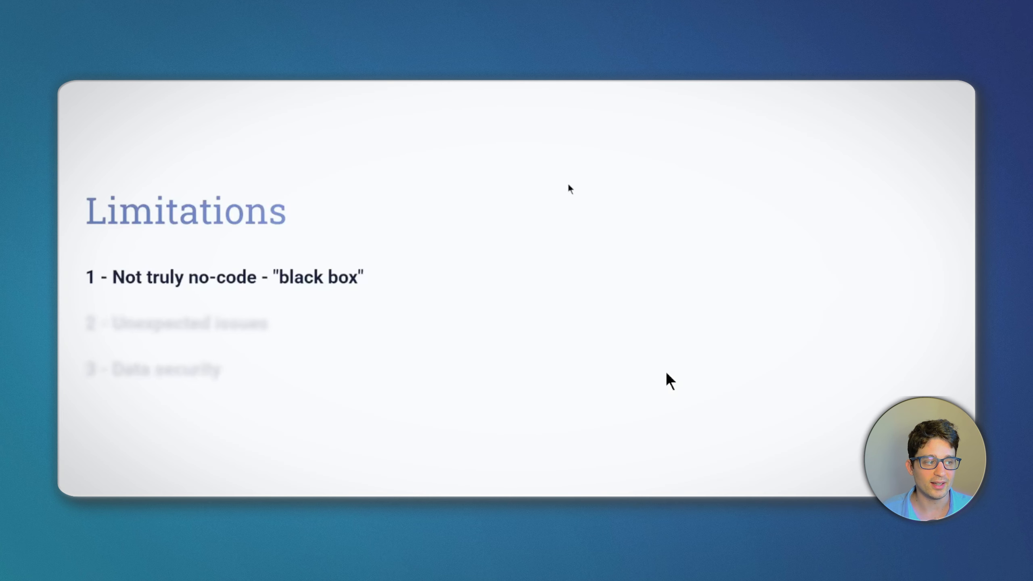
{"action": "left_click", "coordinate": [204, 324]}
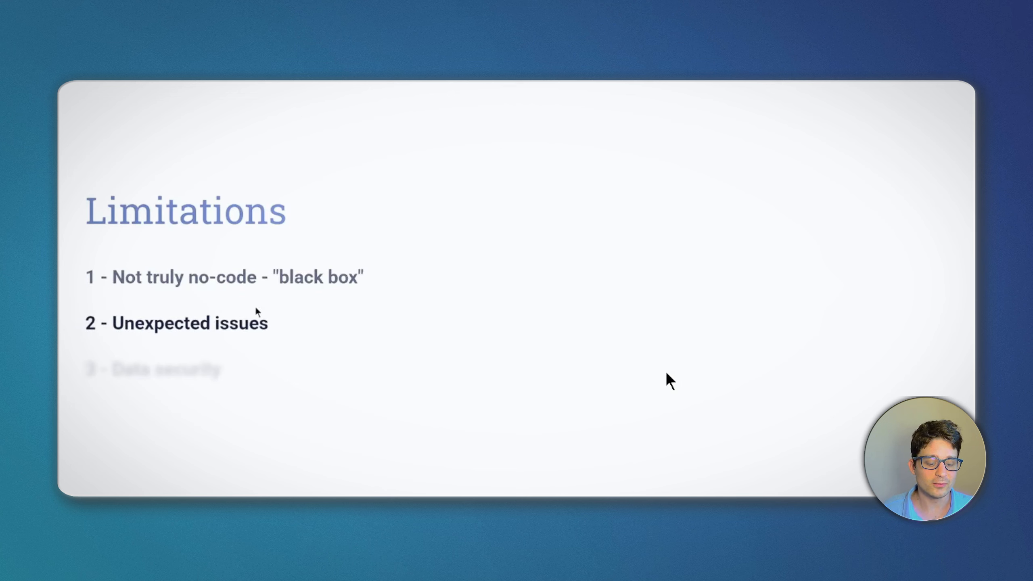
{"action": "left_click", "coordinate": [223, 373]}
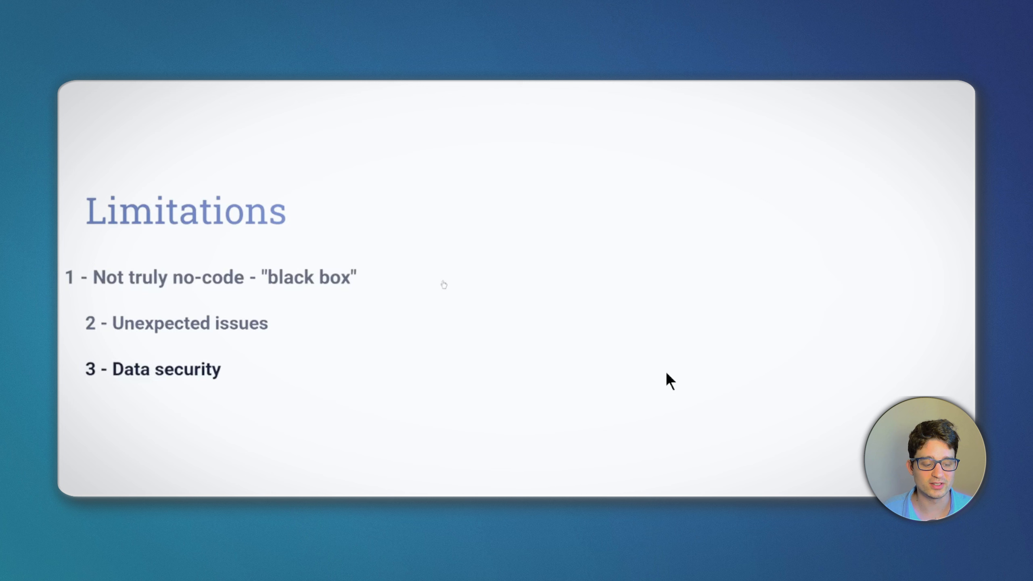